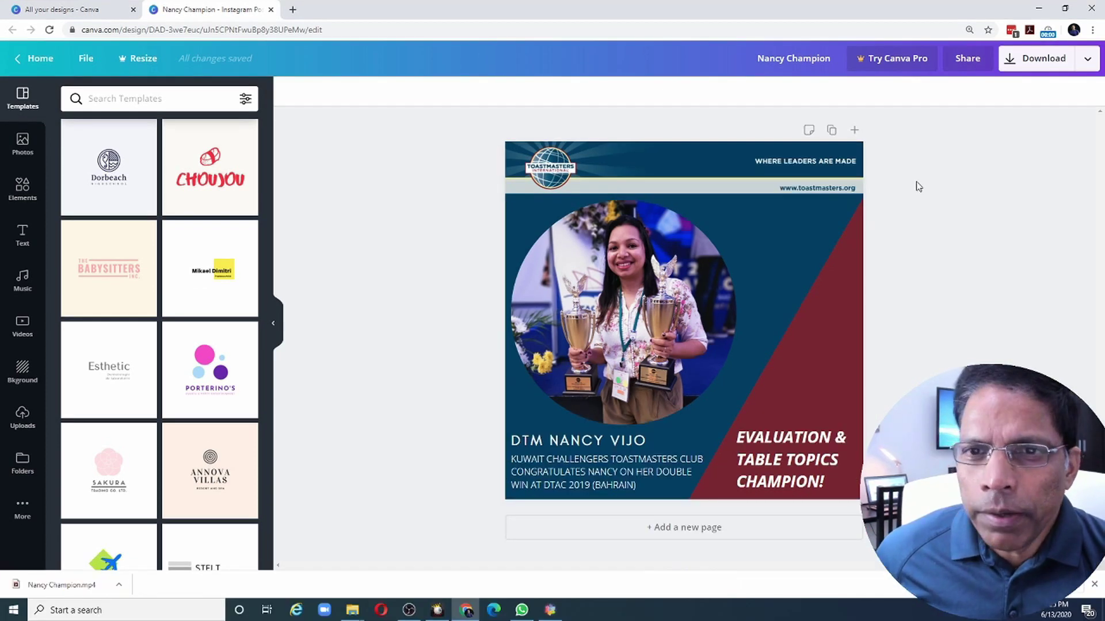
# Step: Download the champion design as a Video MP4 and show it in the Downloads folder
pyautogui.click(1027, 67)
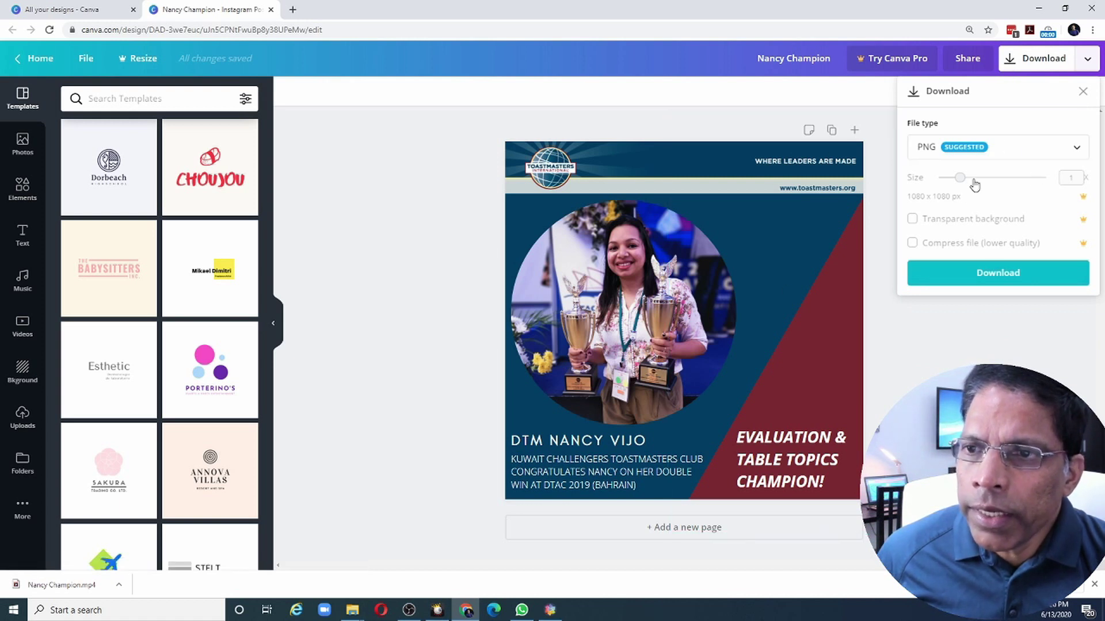
pyautogui.click(973, 154)
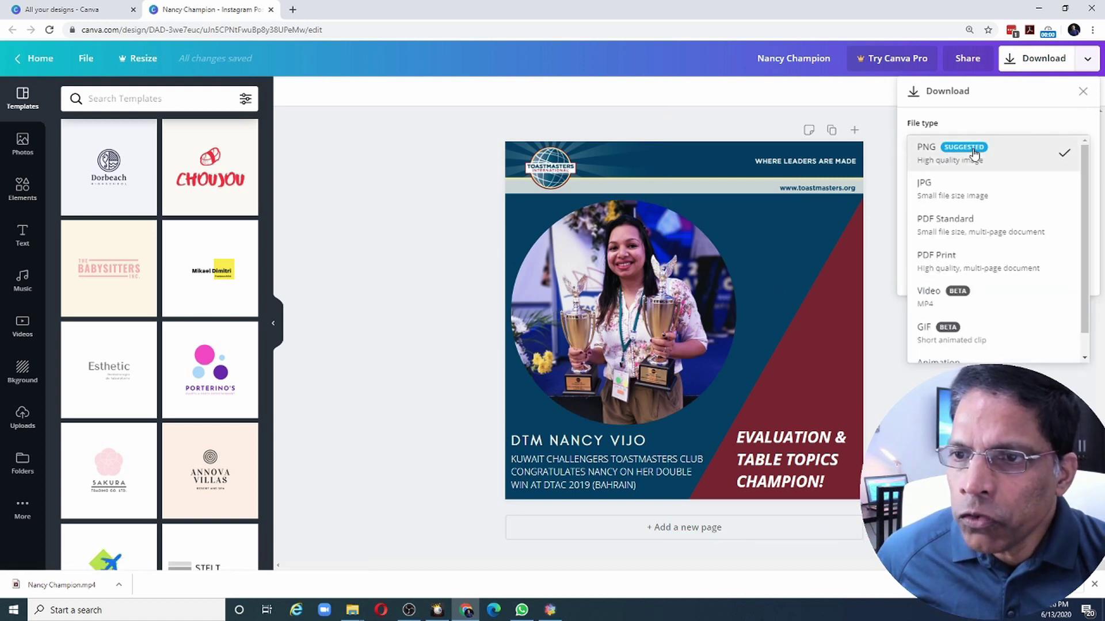
pyautogui.click(930, 303)
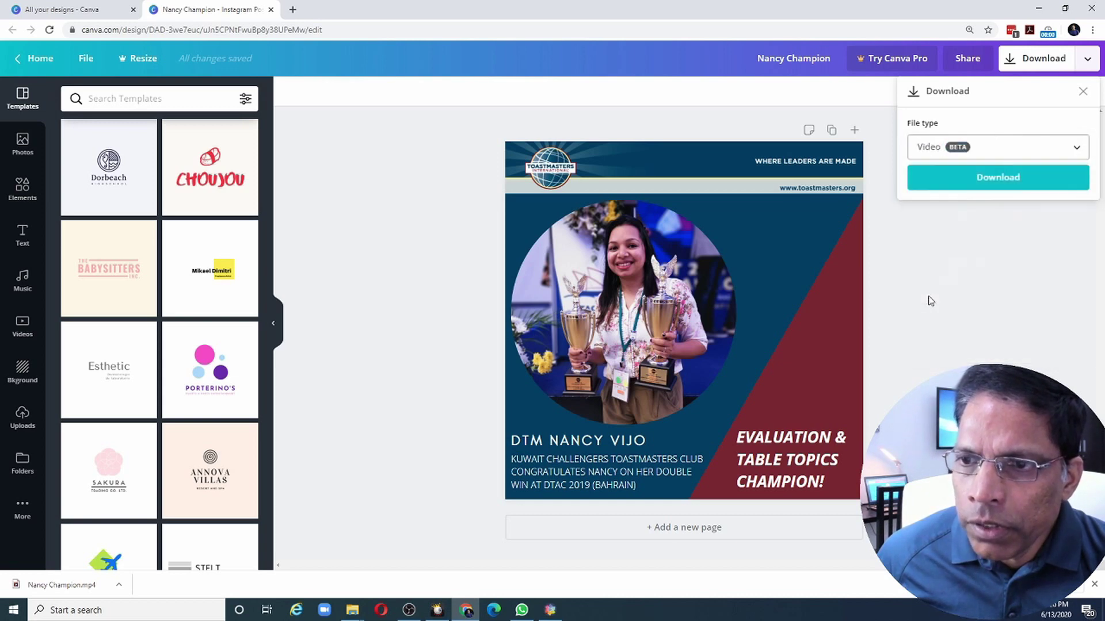
pyautogui.click(994, 189)
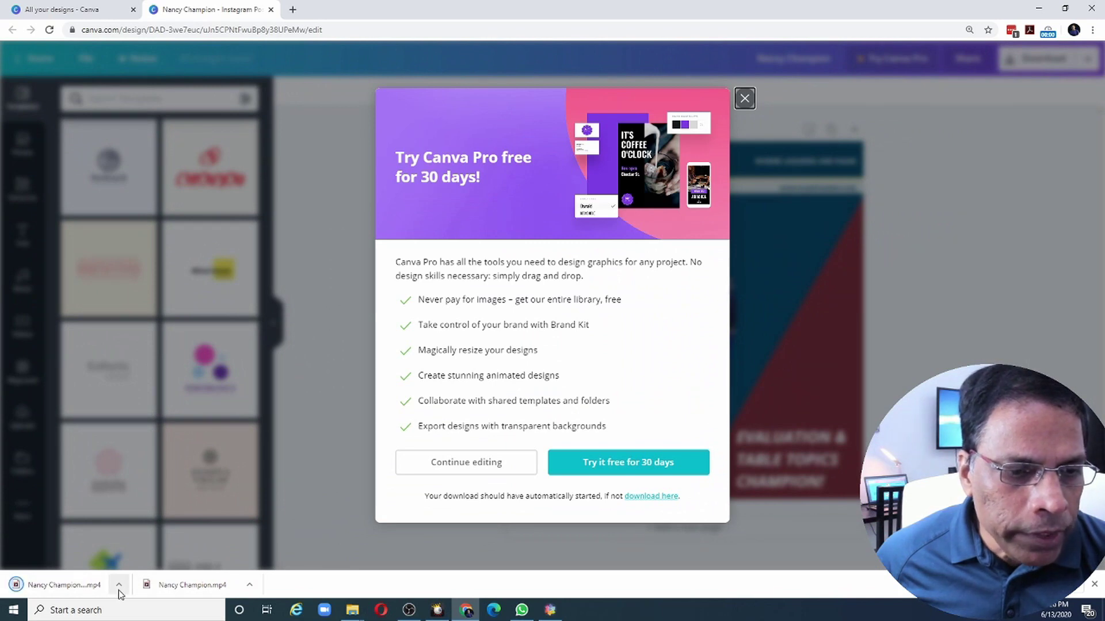
pyautogui.click(119, 585)
pyautogui.click(144, 547)
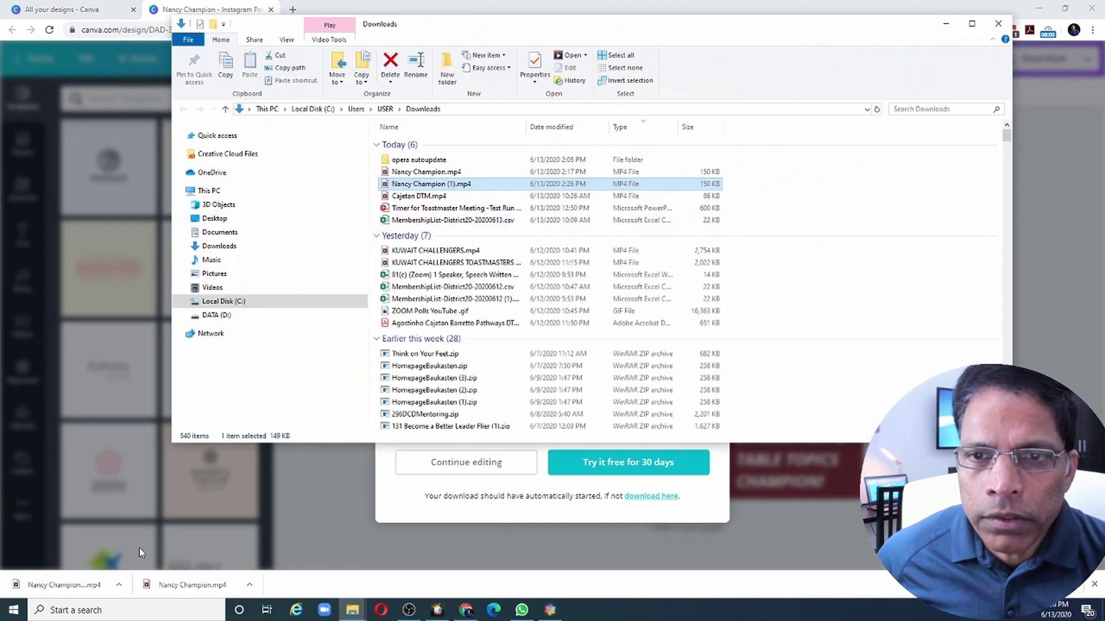
# Step: Play the exported MP4 in the Windows video player, then pause it
pyautogui.doubleClick(413, 186)
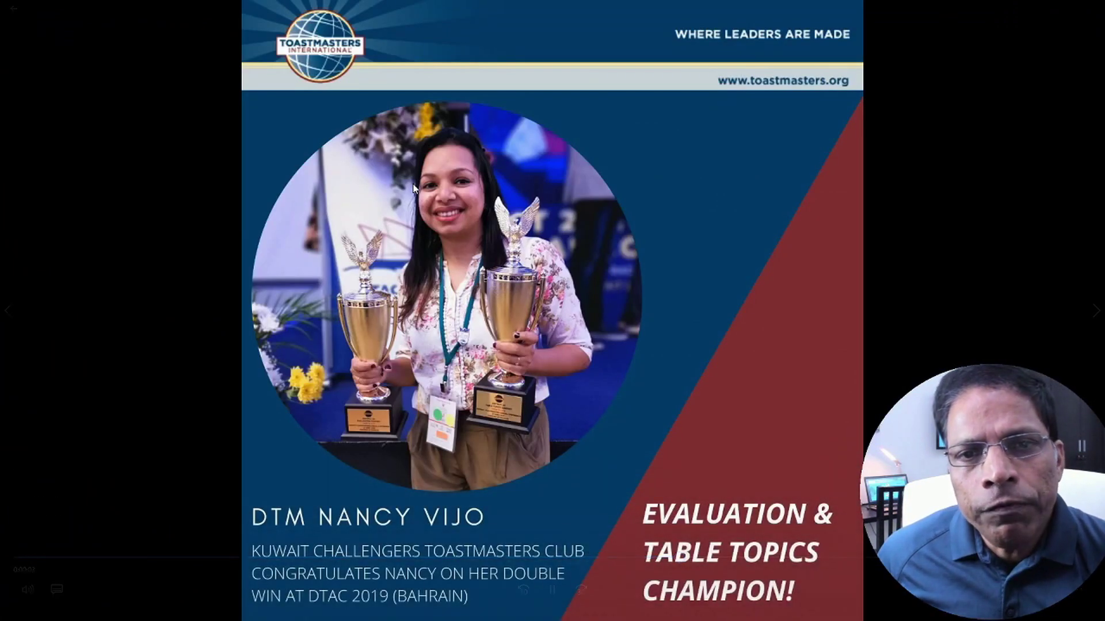
pyautogui.click(414, 187)
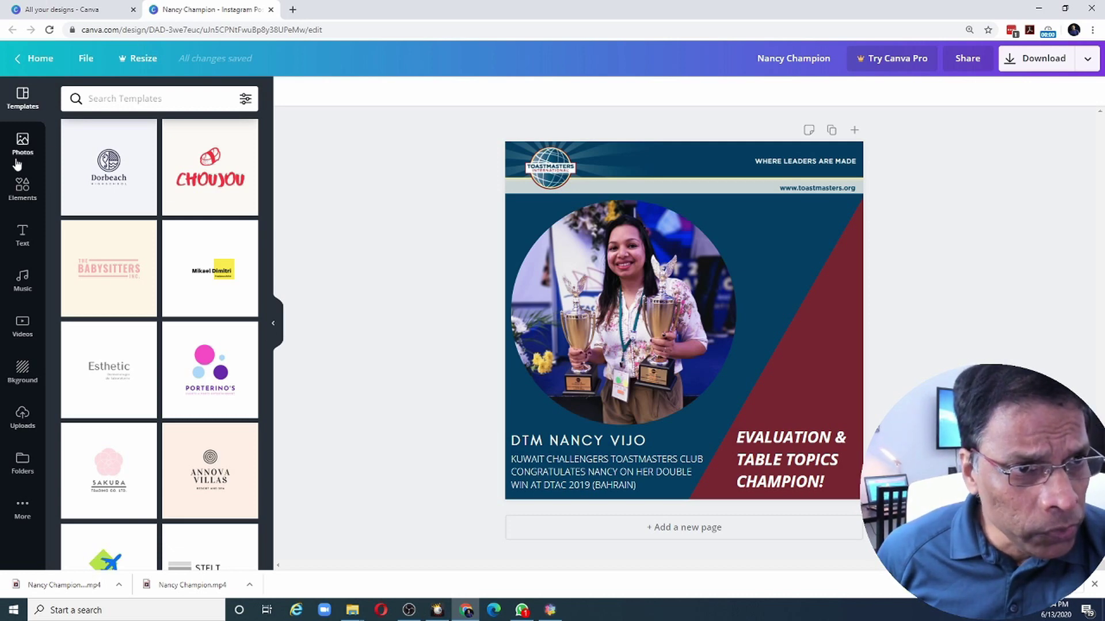
# Step: Search Elements for 'stars gif' and try a star sticker on the page
pyautogui.click(23, 190)
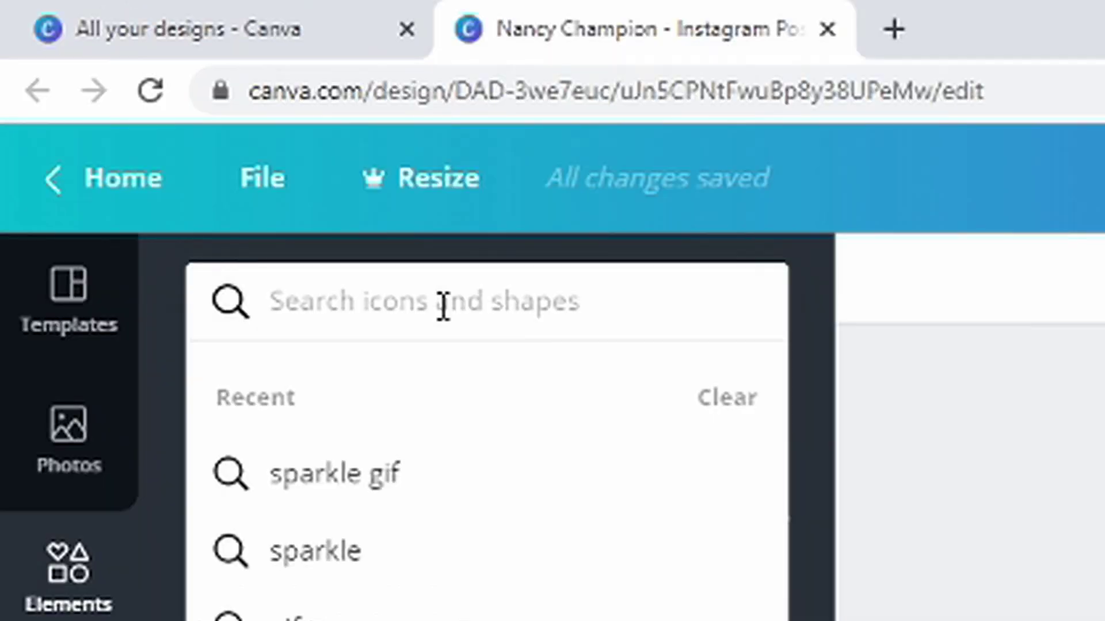
pyautogui.write('stars gif')
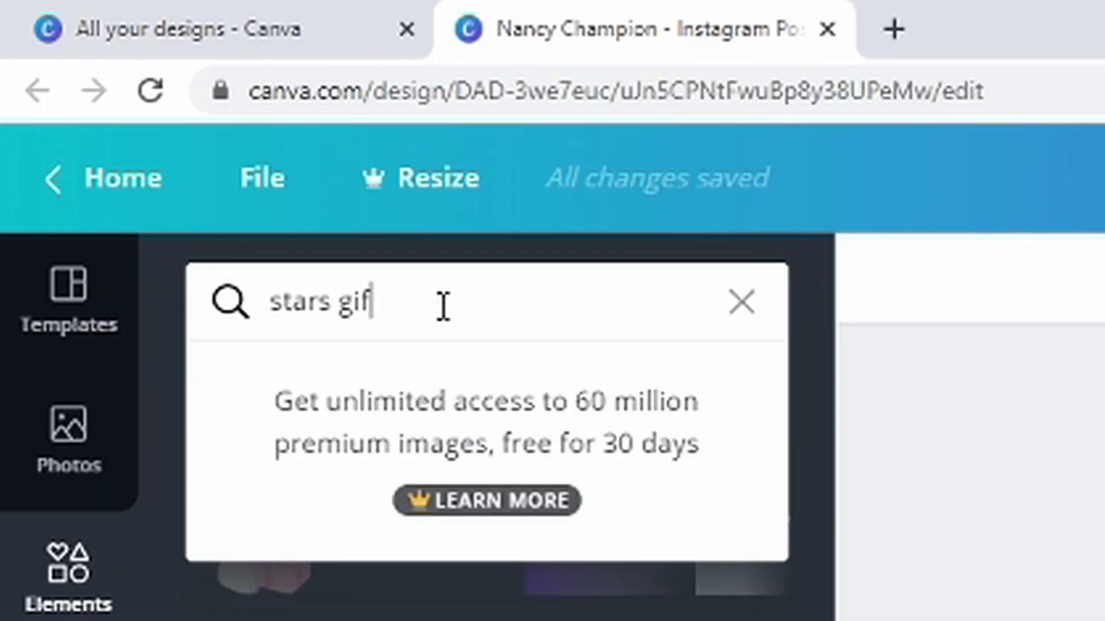
pyautogui.press('Return')
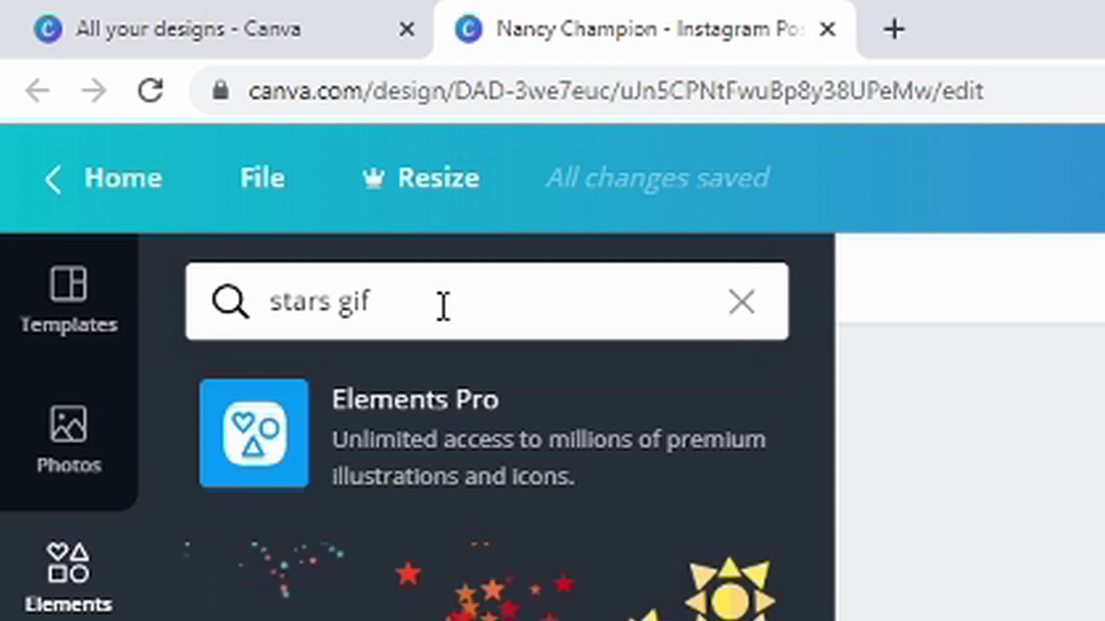
pyautogui.scroll(-5, 104, 235)
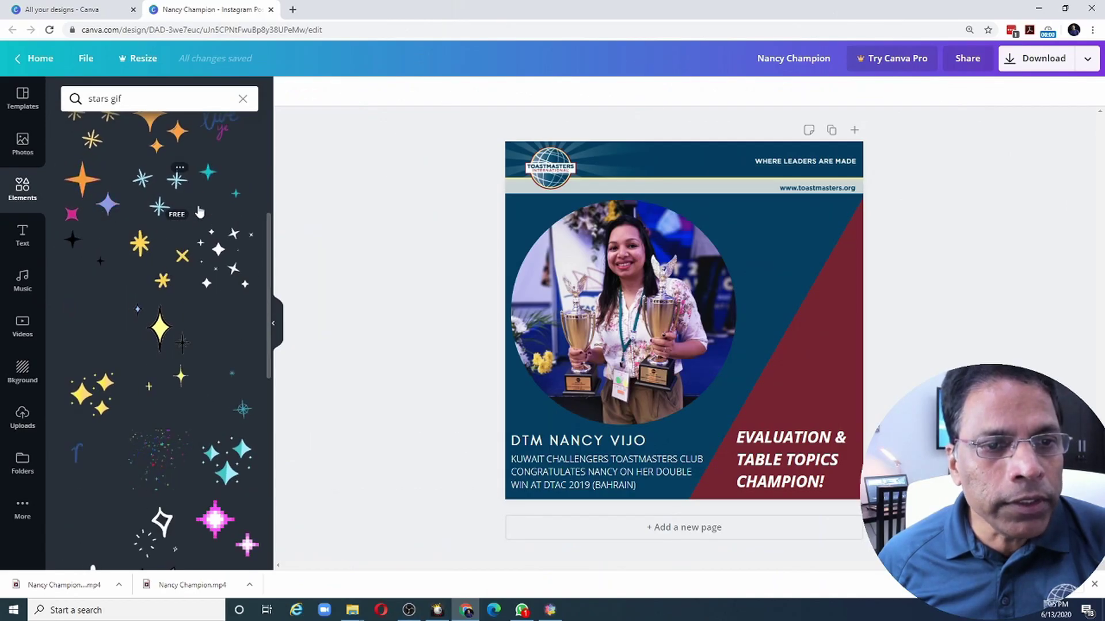
pyautogui.moveTo(199, 212); pyautogui.dragTo(305, 270)
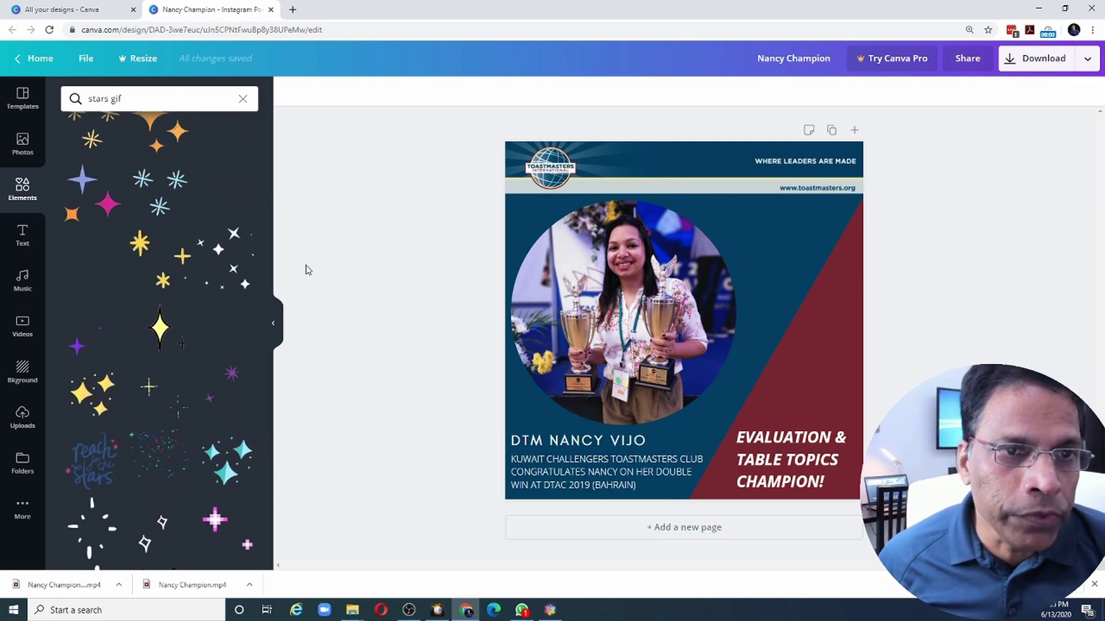
pyautogui.scroll(4, 183, 275)
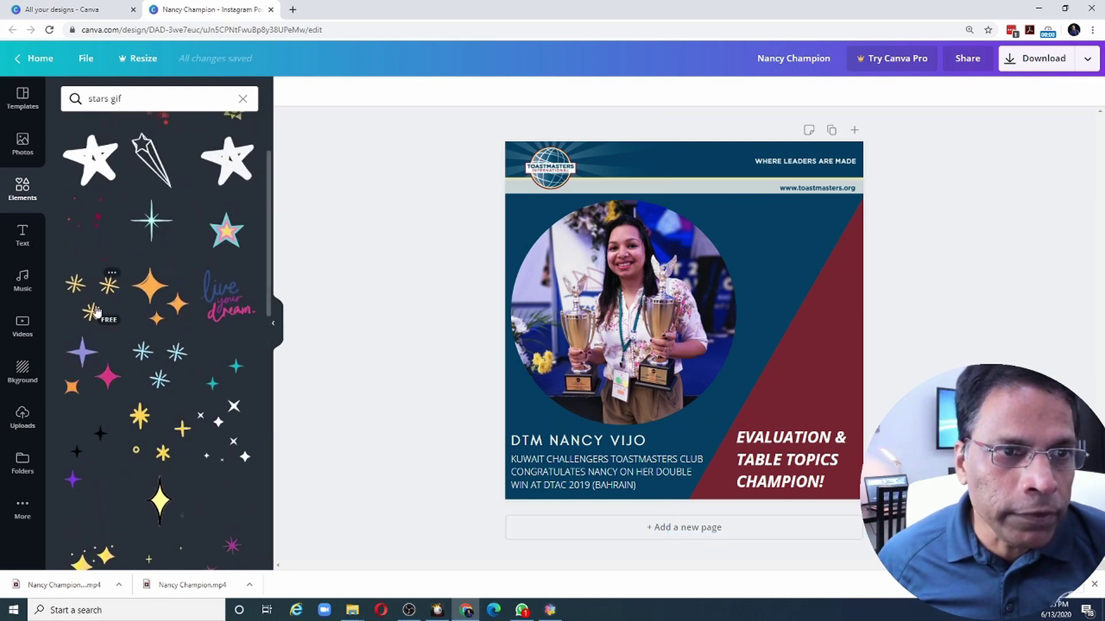
# Step: Place shrunken yellow sparkles at upper right and white sparkles over the red panel
pyautogui.moveTo(102, 311); pyautogui.dragTo(576, 273)
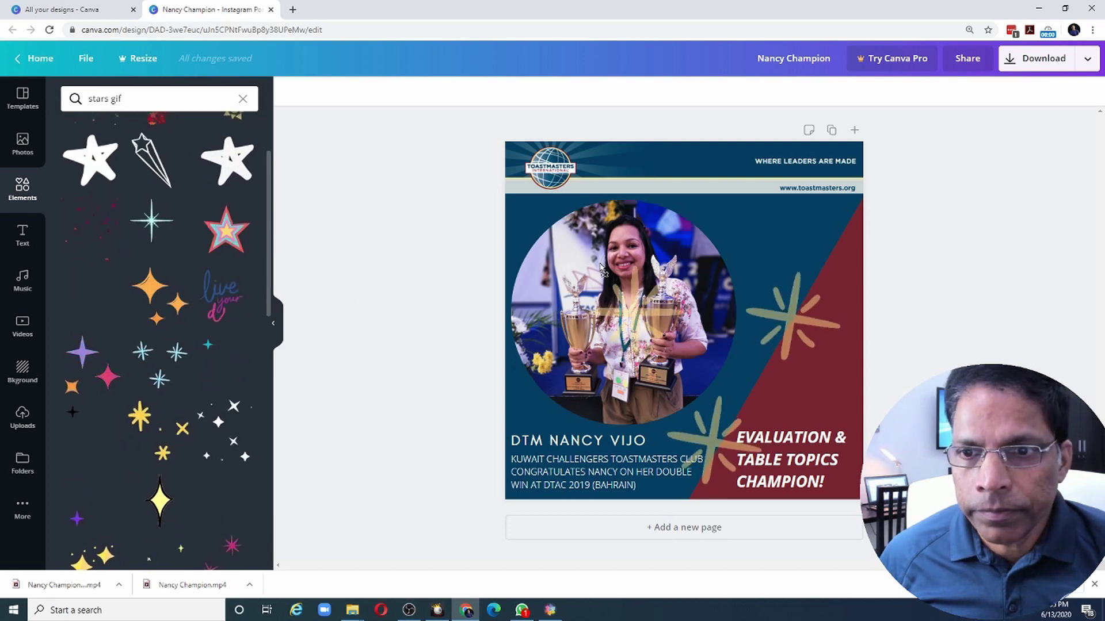
pyautogui.moveTo(855, 226); pyautogui.dragTo(818, 199)
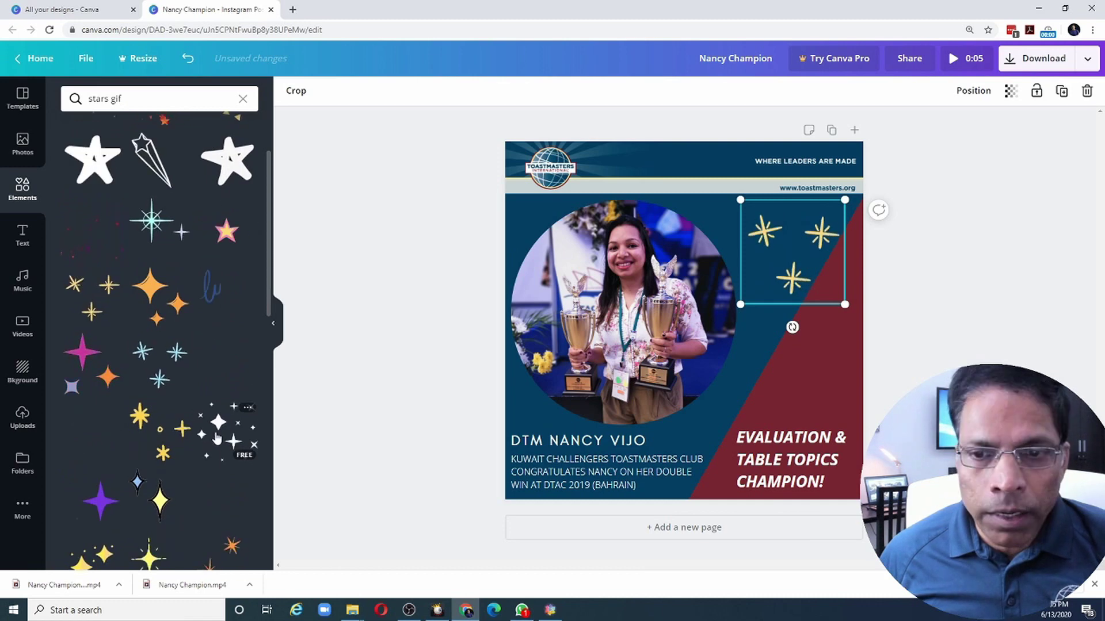
pyautogui.moveTo(220, 438); pyautogui.dragTo(614, 391)
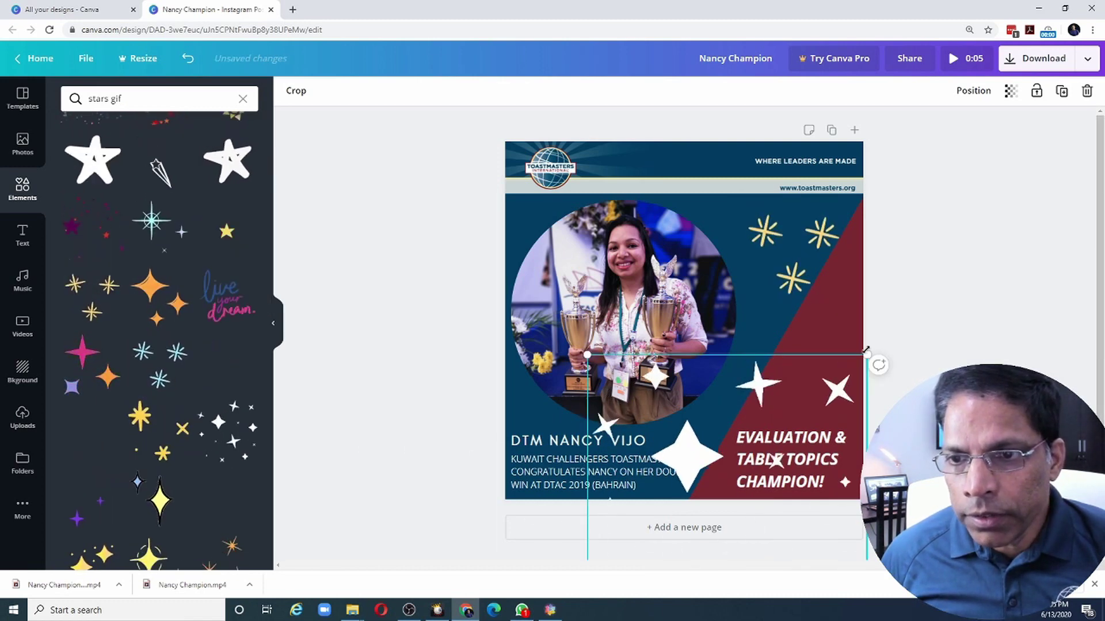
pyautogui.moveTo(866, 356); pyautogui.dragTo(817, 308)
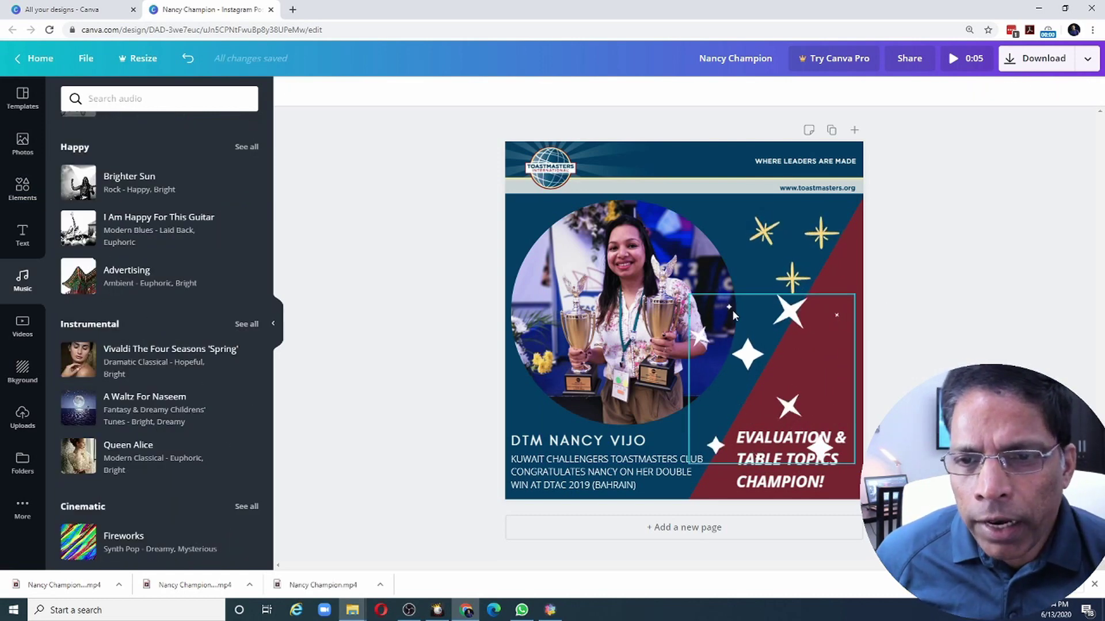
# Step: Add the Fireworks track from the Cinematic music section as background audio
pyautogui.click(426, 138)
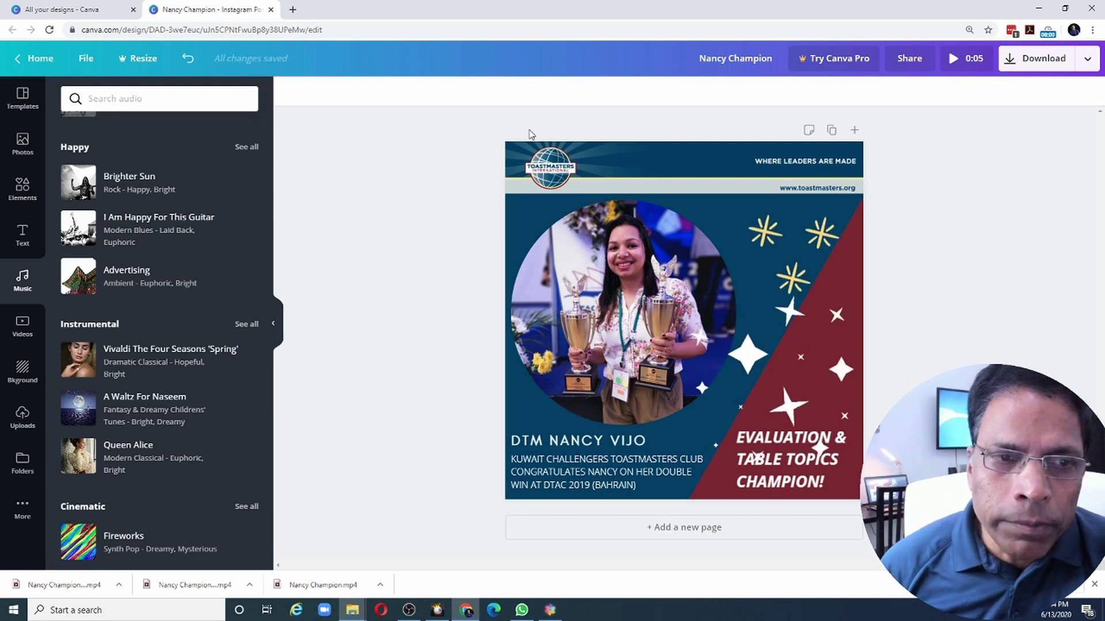
pyautogui.scroll(-10, 159, 334)
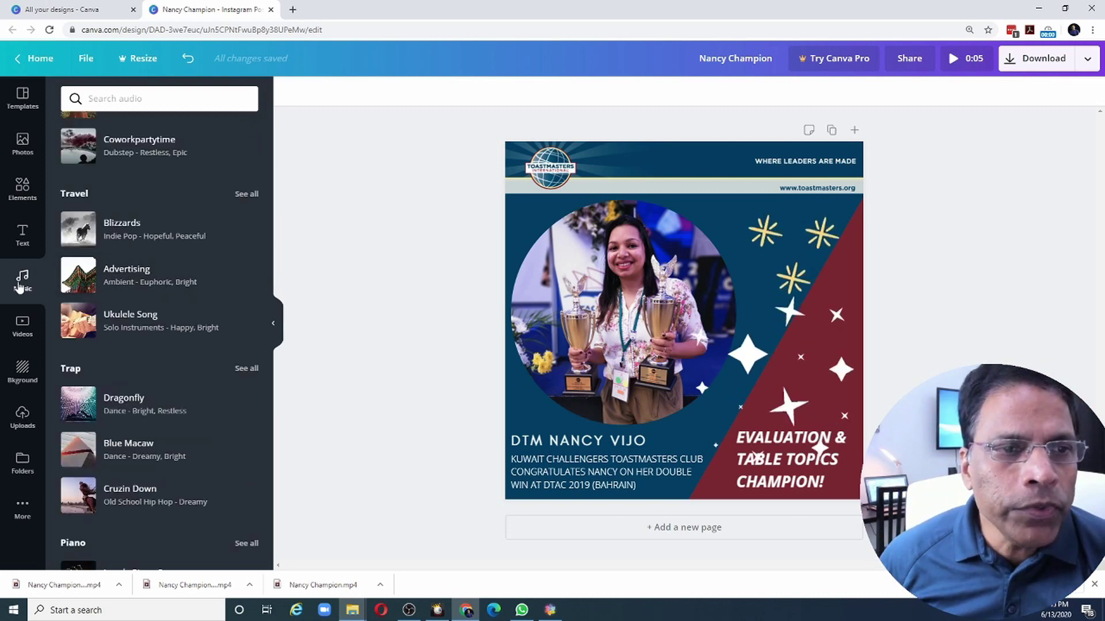
pyautogui.scroll(-8, 159, 195)
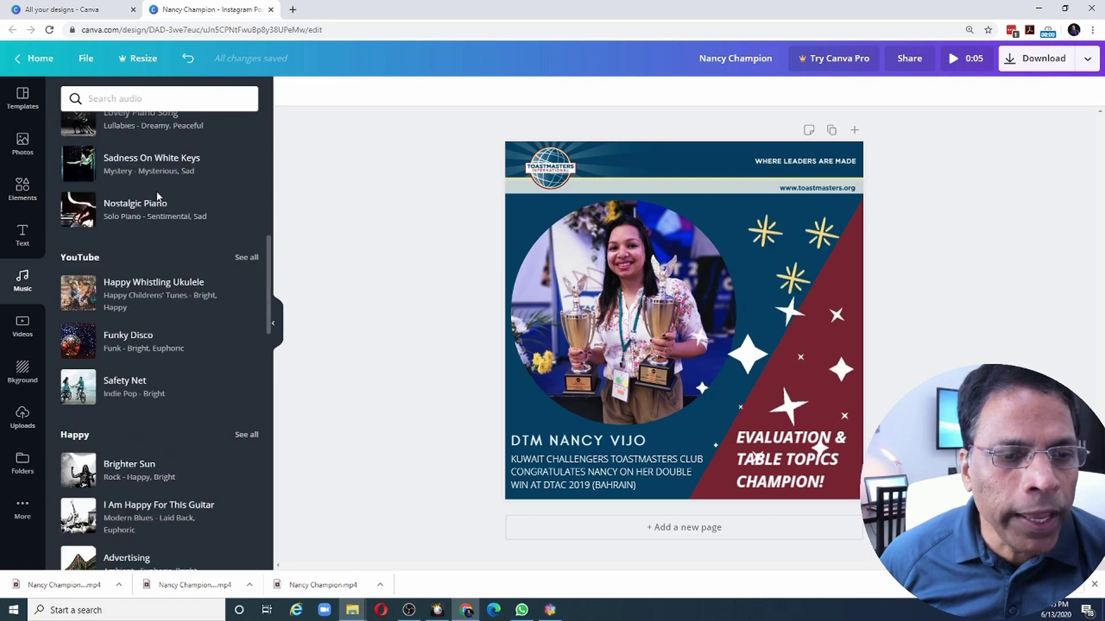
pyautogui.scroll(-5, 158, 198)
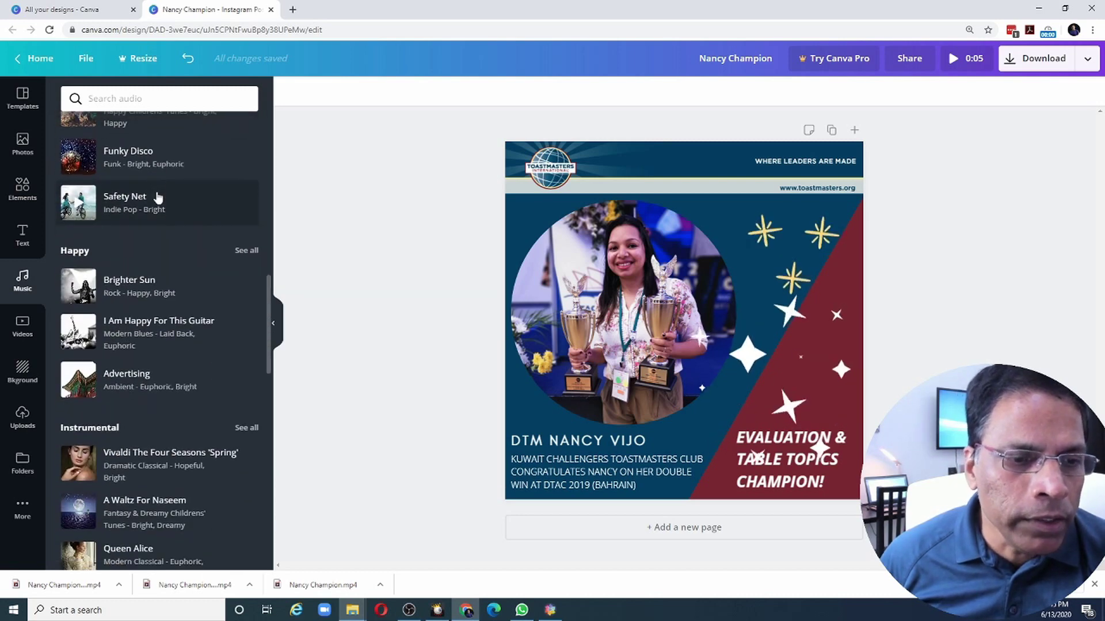
pyautogui.scroll(-5, 157, 194)
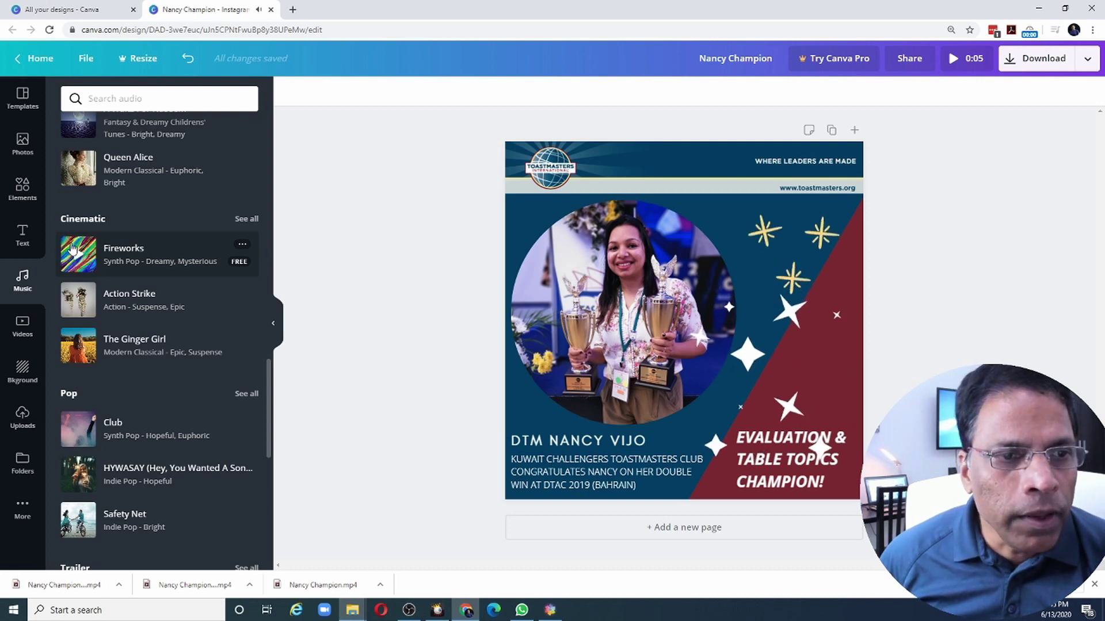
pyautogui.moveTo(72, 249); pyautogui.dragTo(311, 523)
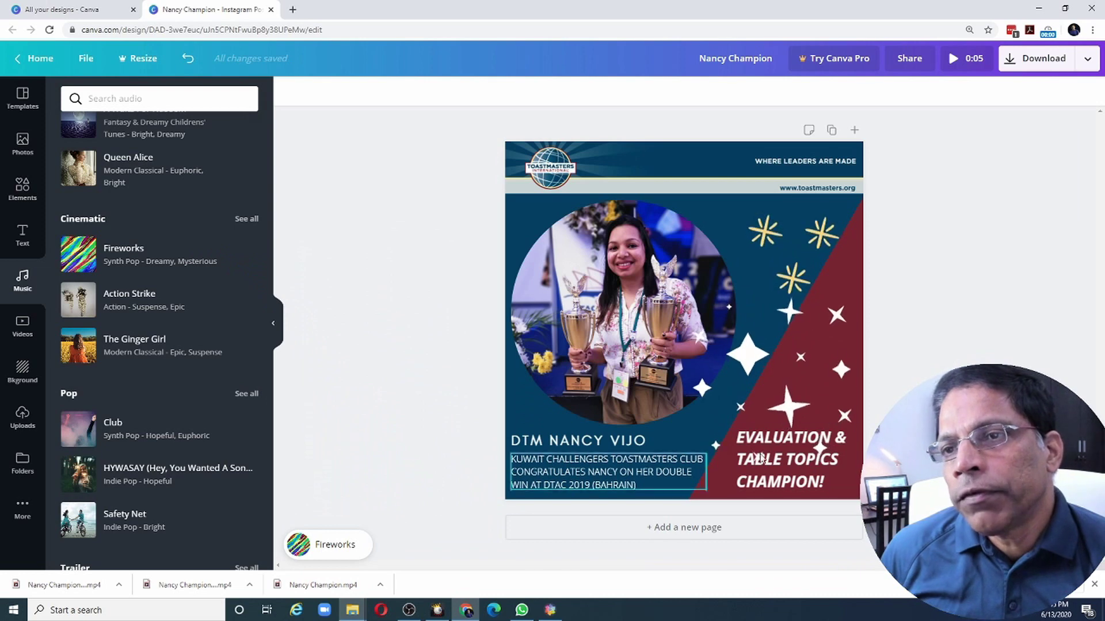
pyautogui.click(952, 59)
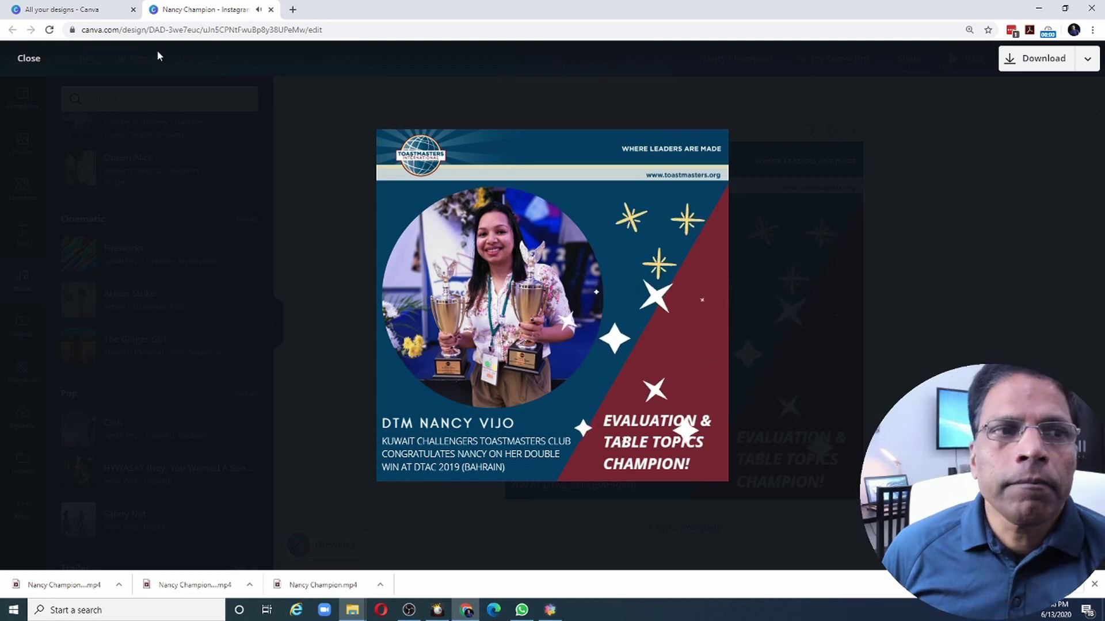
pyautogui.click(28, 59)
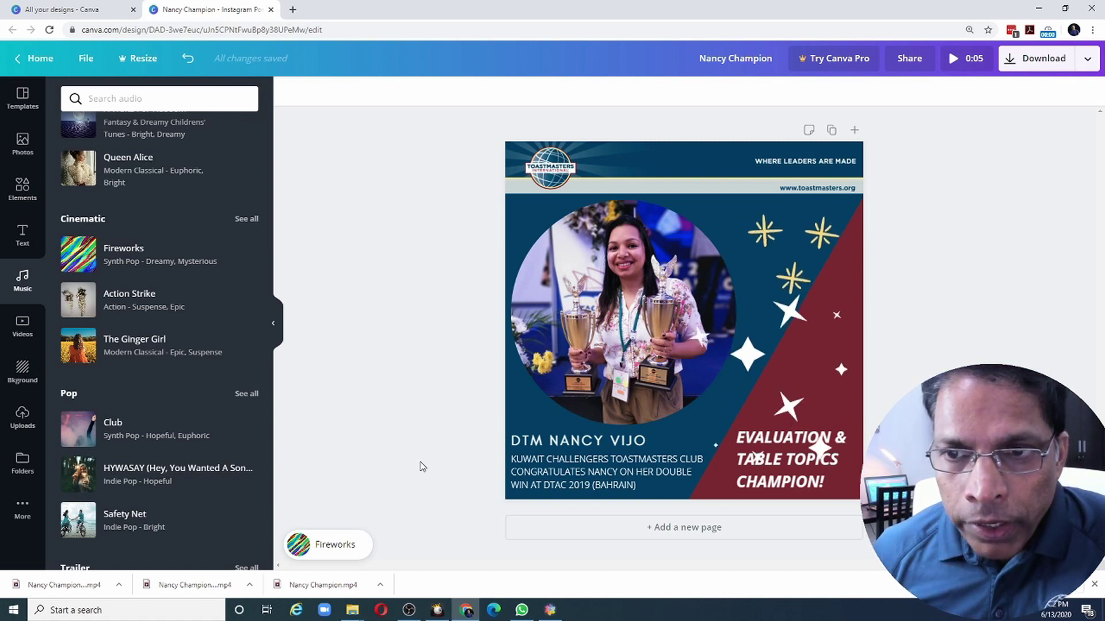
pyautogui.click(335, 551)
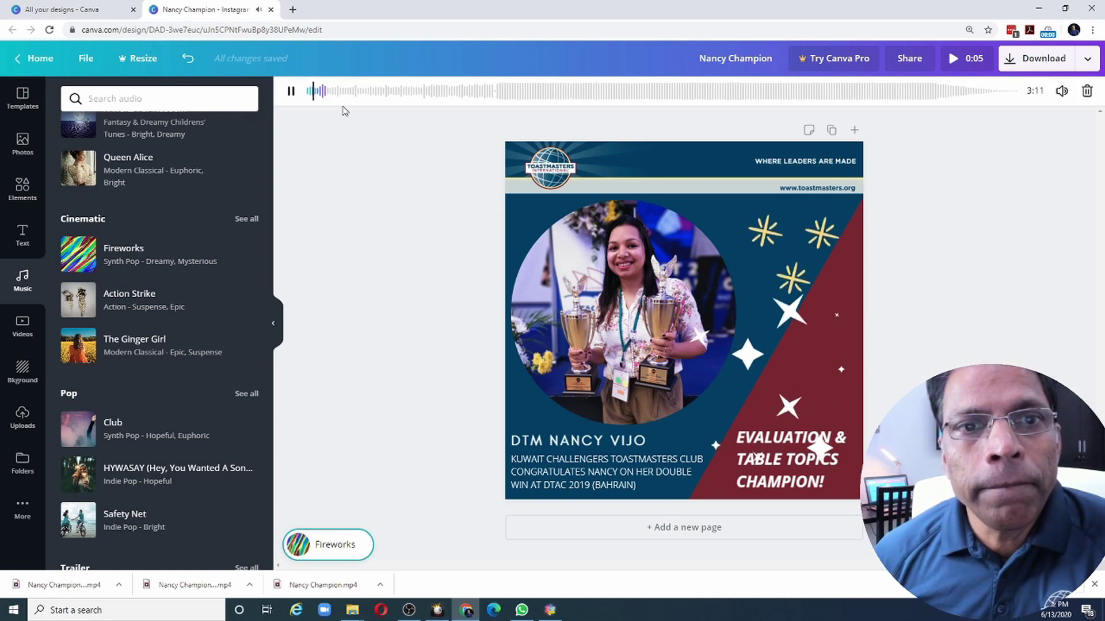
# Step: Shift the Fireworks track to a later section and check it in a full-screen preview
pyautogui.moveTo(337, 100); pyautogui.dragTo(562, 102)
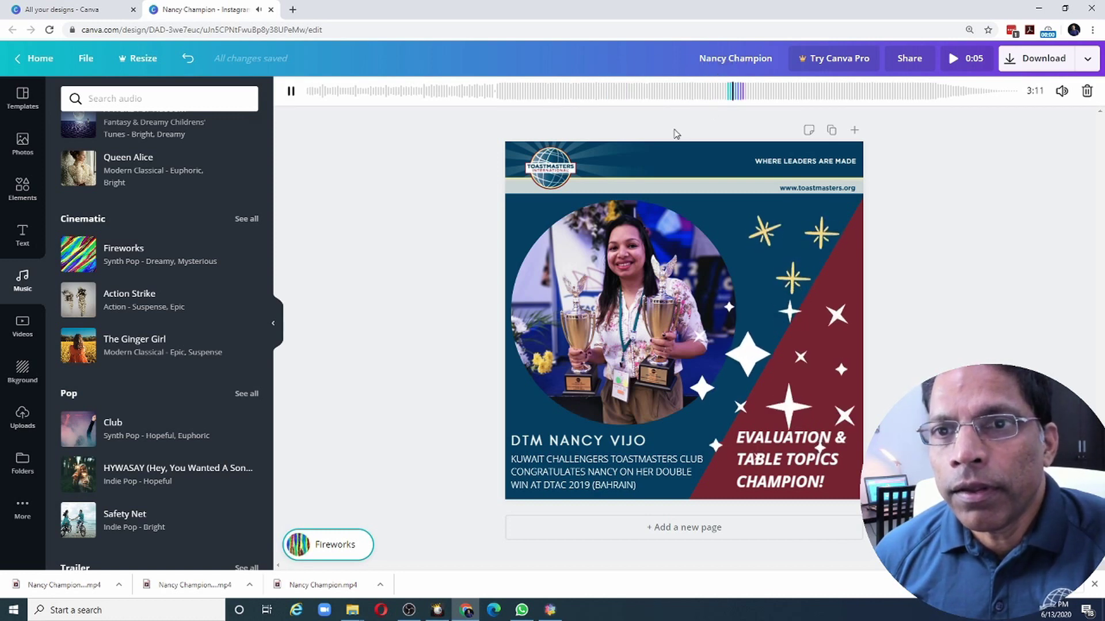
pyautogui.click(391, 505)
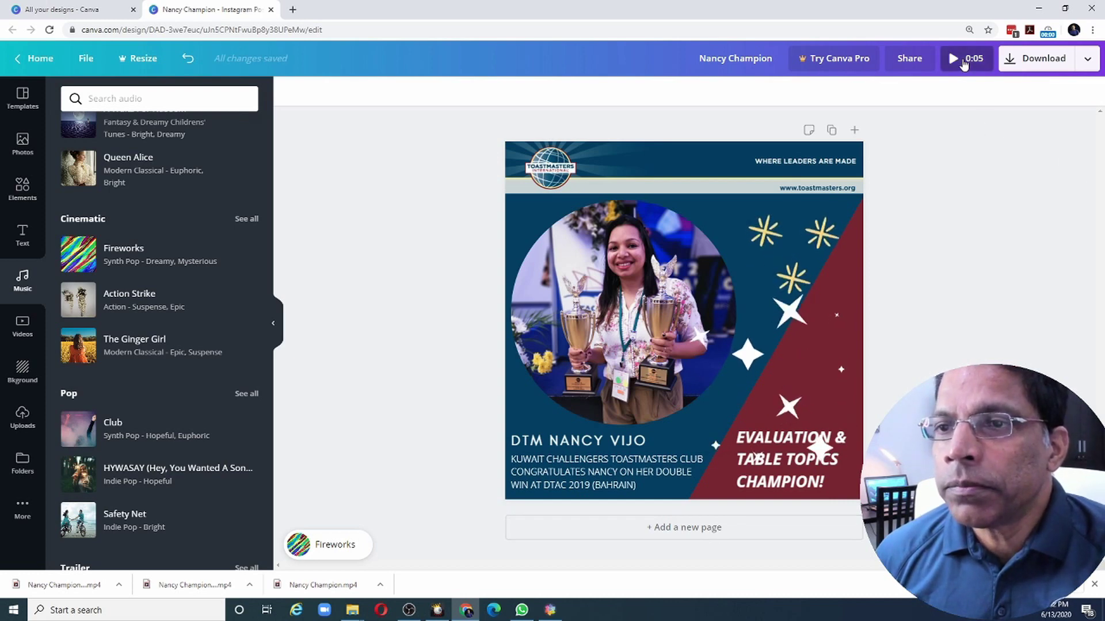
pyautogui.click(963, 61)
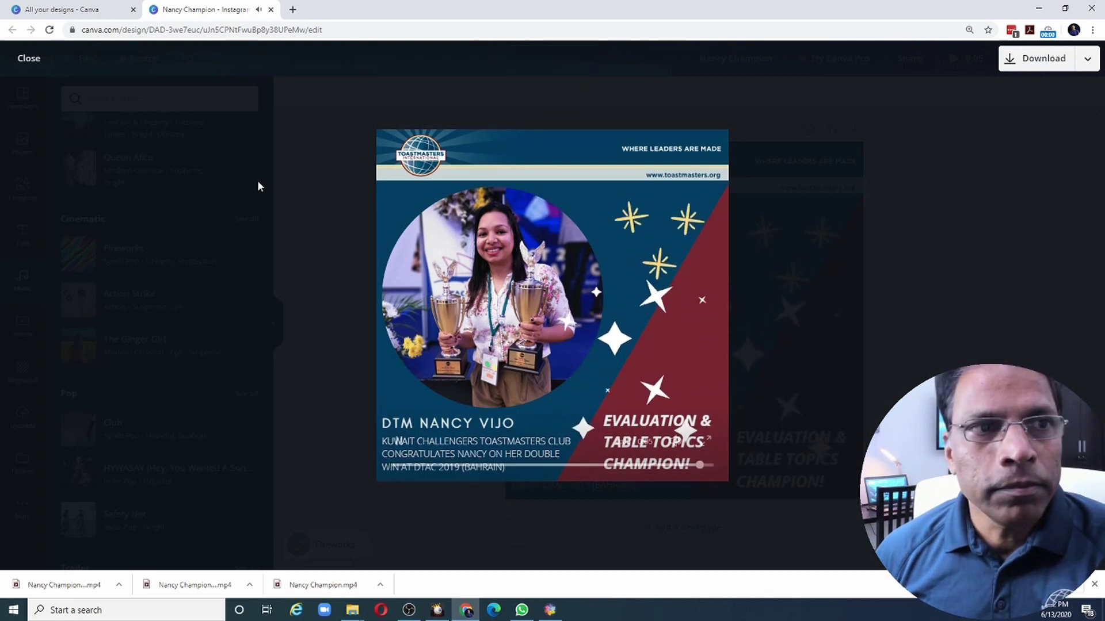
pyautogui.click(18, 60)
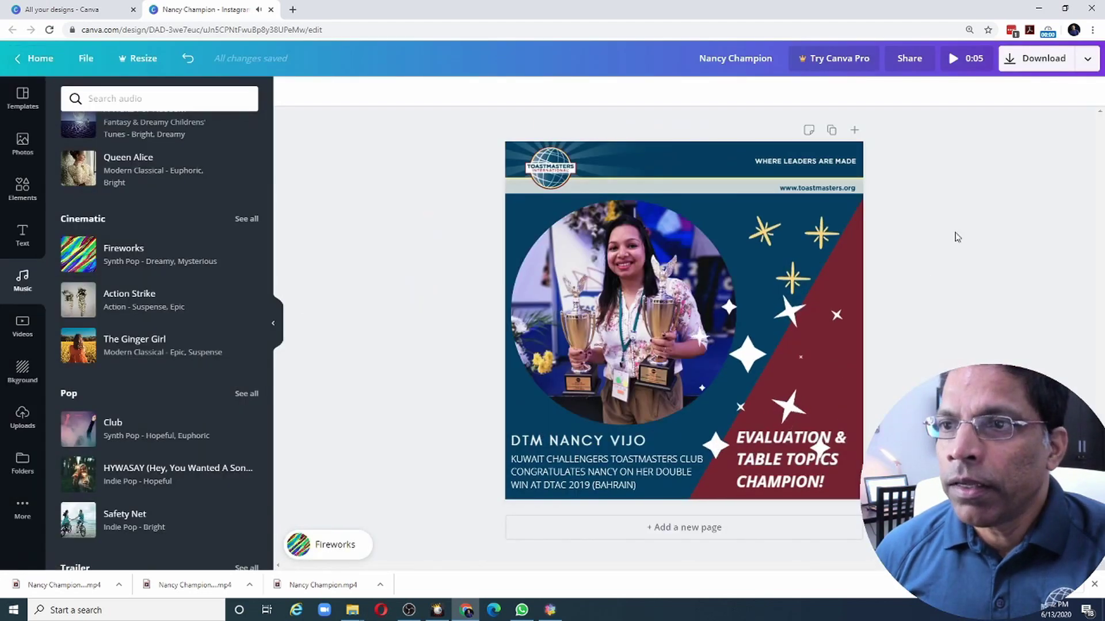
# Step: Add a blank dark-blue Page 2 after the champion post
pyautogui.click(1036, 60)
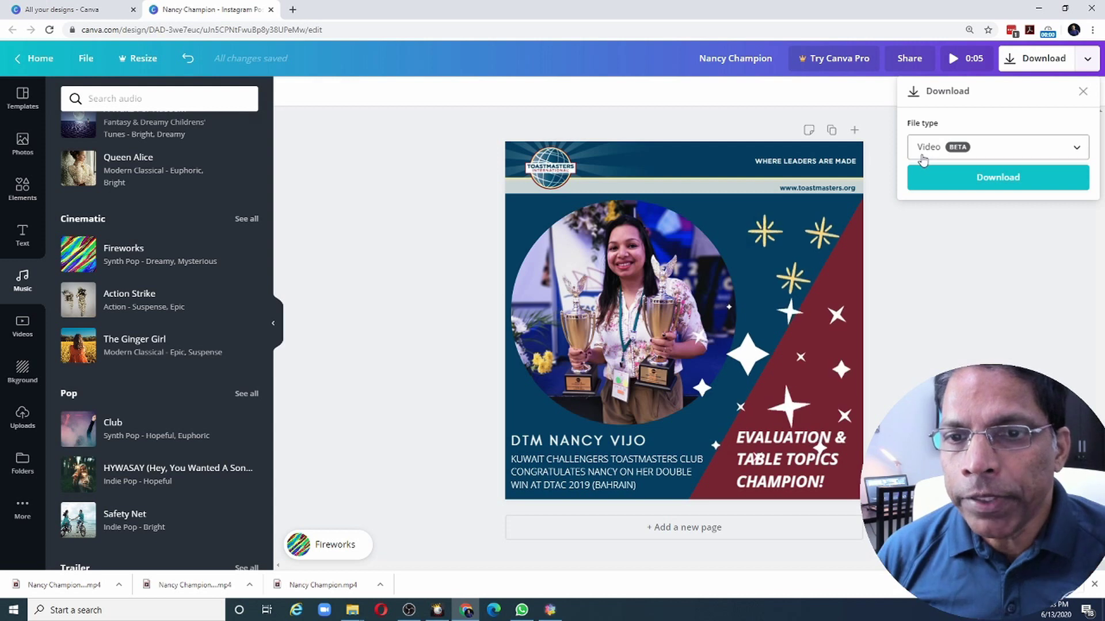
pyautogui.click(396, 257)
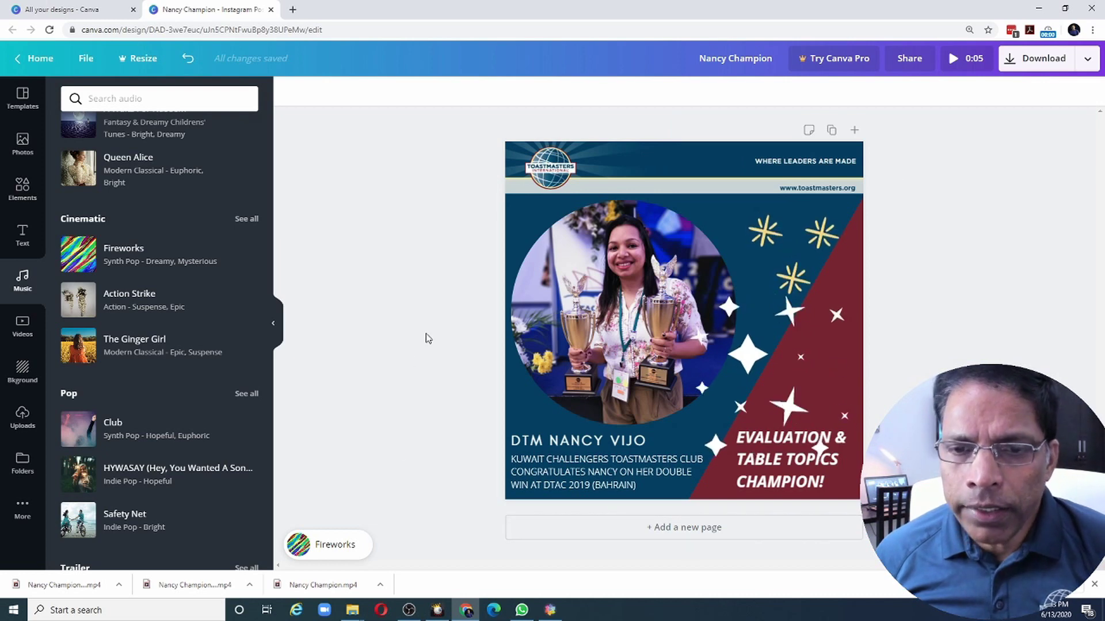
pyautogui.click(690, 529)
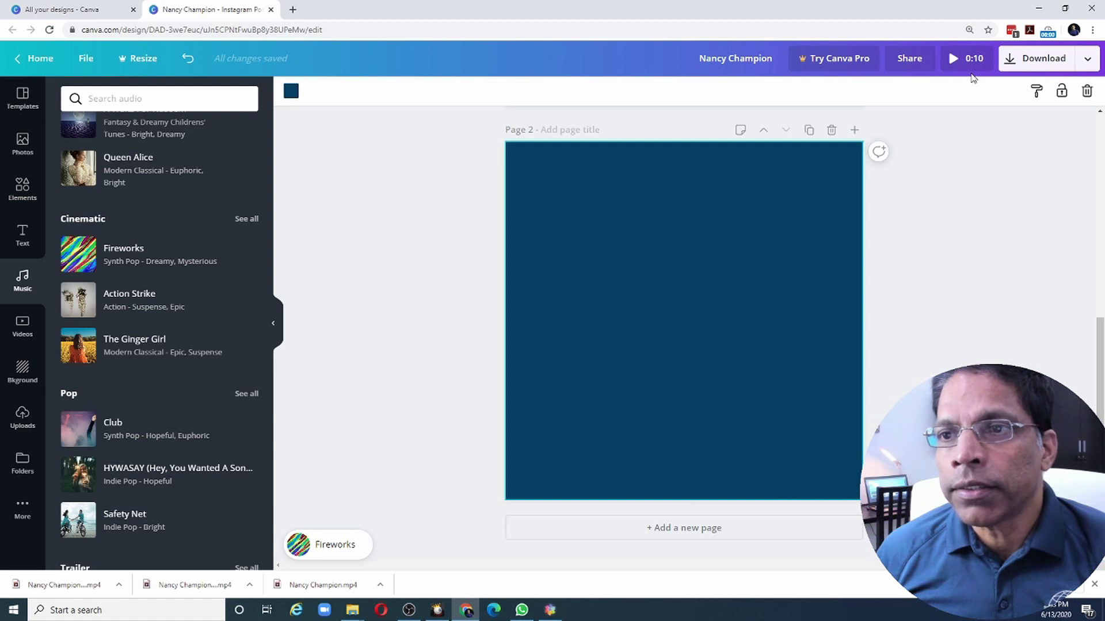
# Step: Add Page 3 and Page 4, then scroll back up to Page 1
pyautogui.click(666, 527)
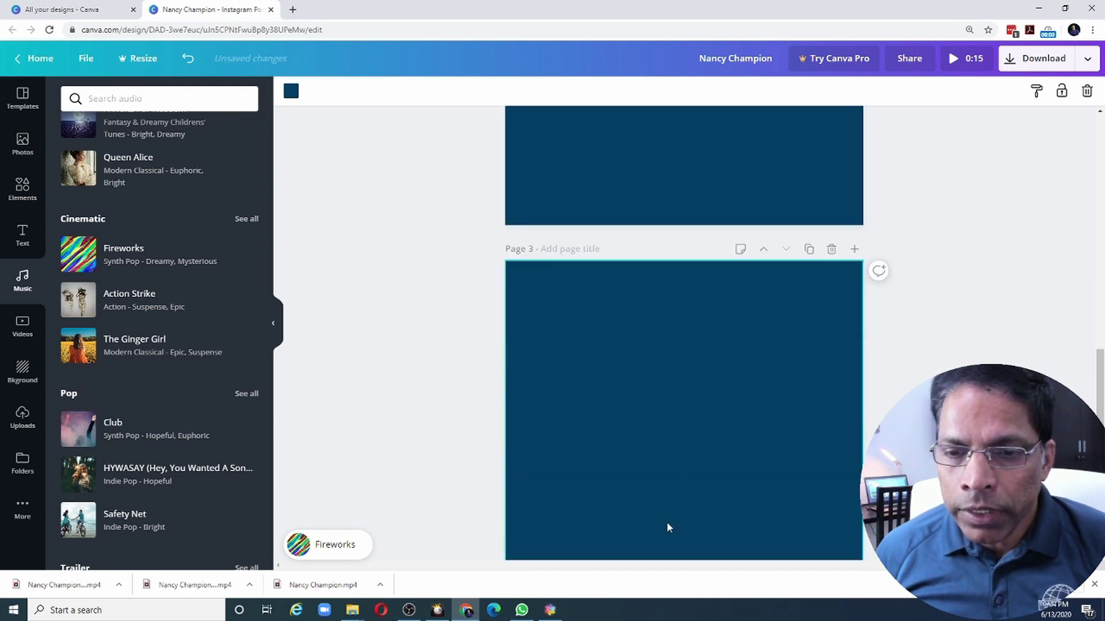
pyautogui.click(671, 528)
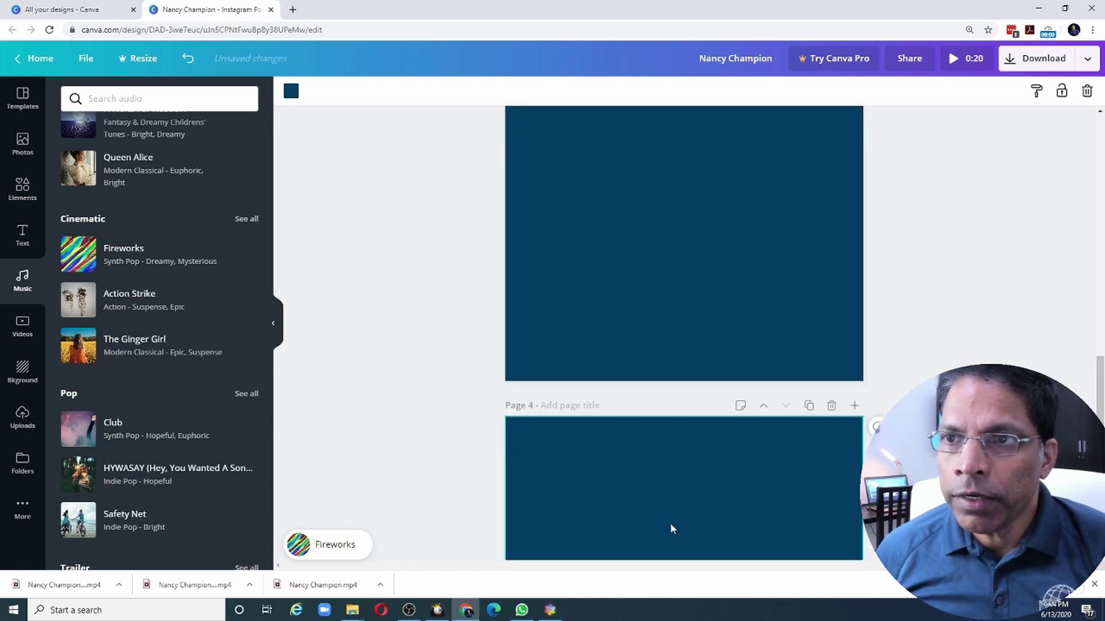
pyautogui.scroll(15, 618, 485)
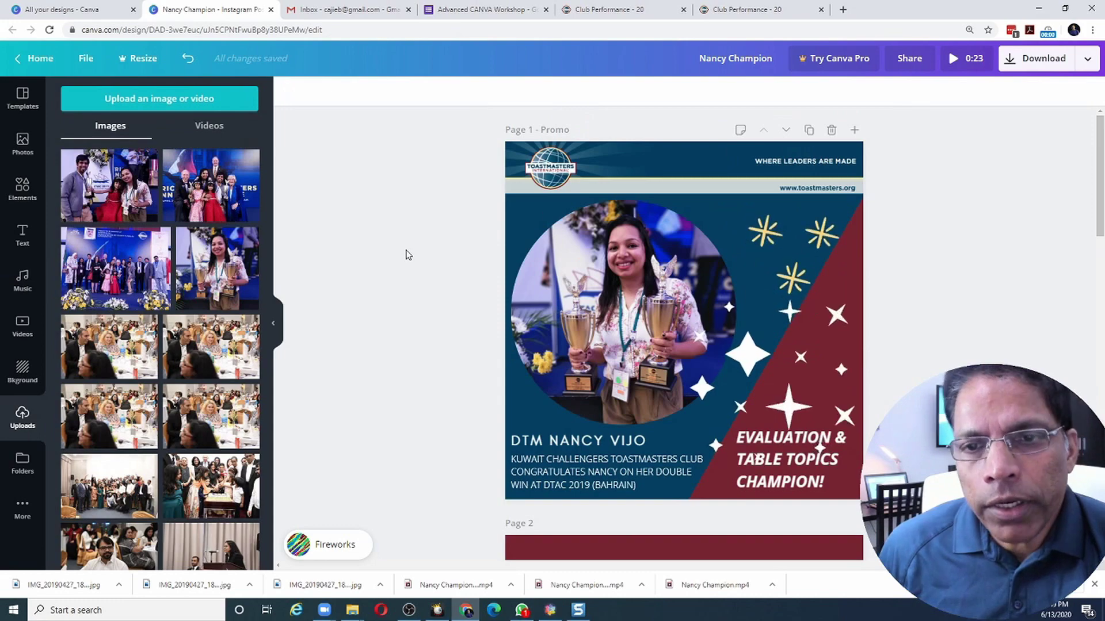
pyautogui.scroll(-7, 407, 254)
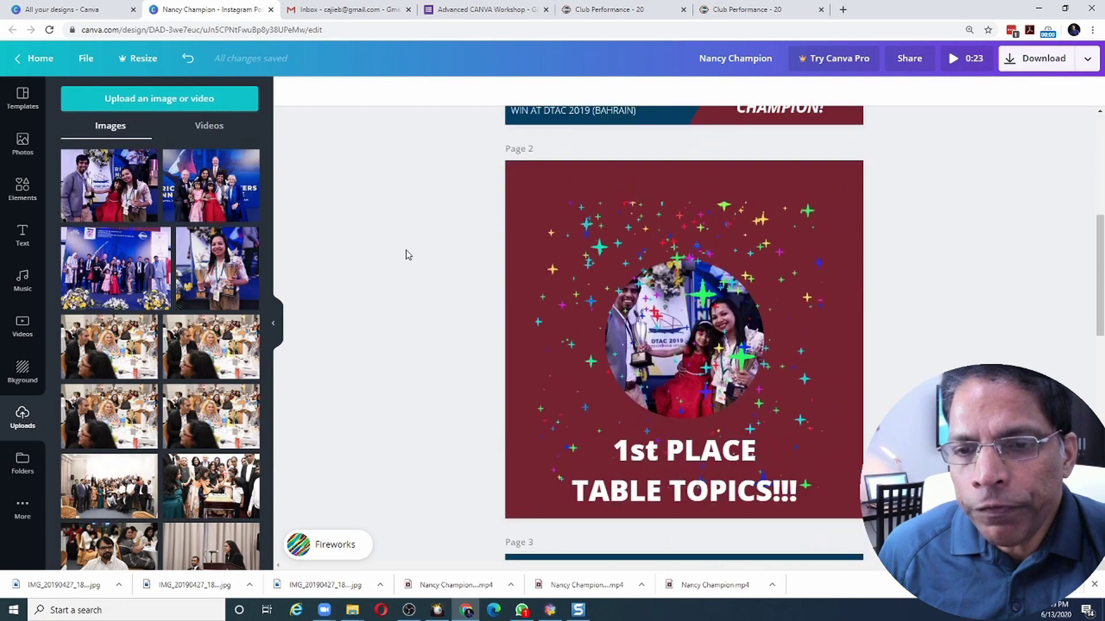
pyautogui.scroll(-8, 407, 255)
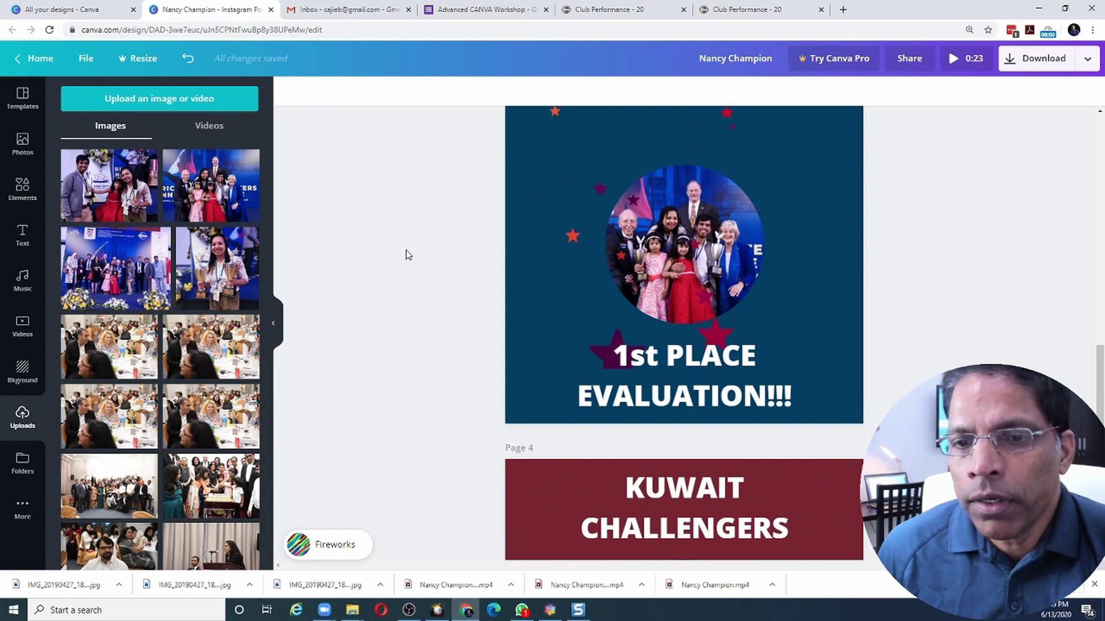
pyautogui.scroll(-5, 408, 255)
pyautogui.scroll(20, 410, 260)
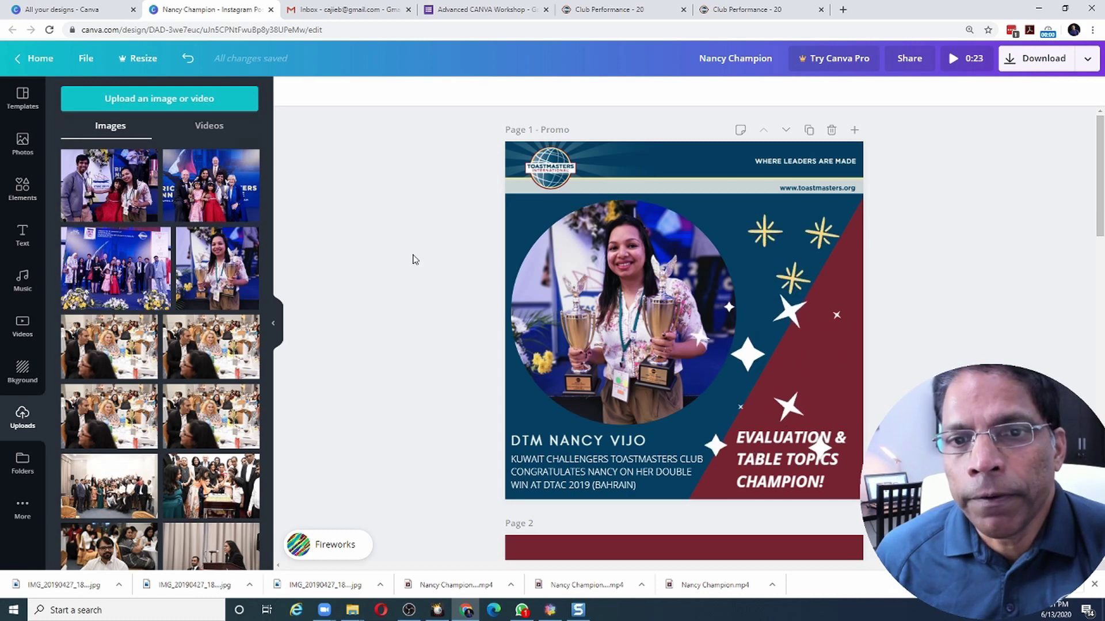
# Step: Drag the Fireworks waveform to play a different section, then pause and deselect
pyautogui.click(343, 552)
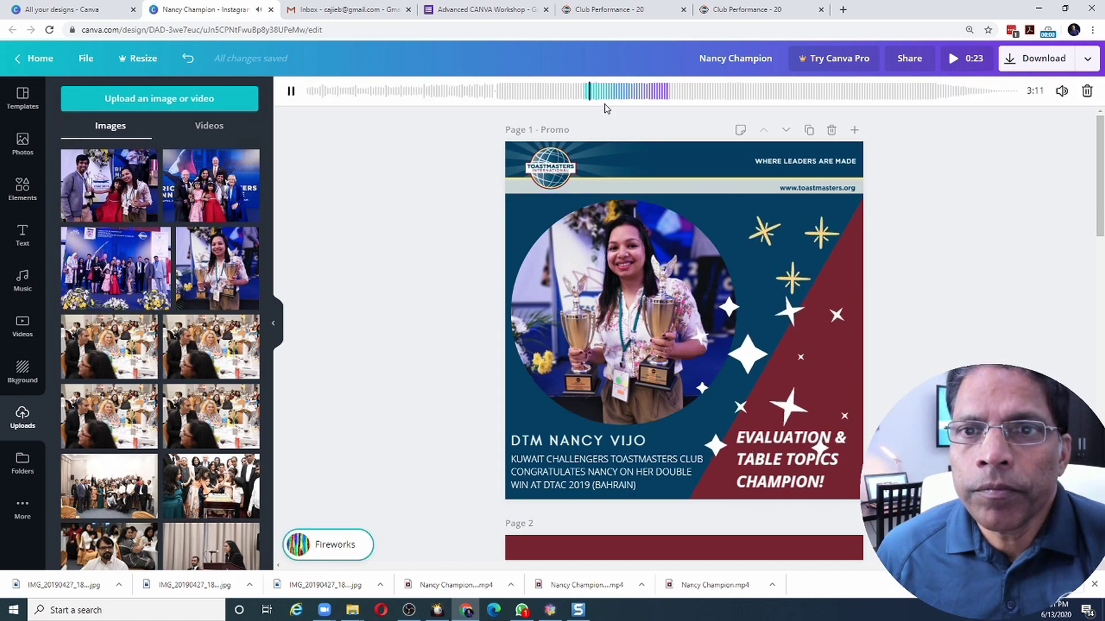
pyautogui.moveTo(627, 95); pyautogui.dragTo(515, 91)
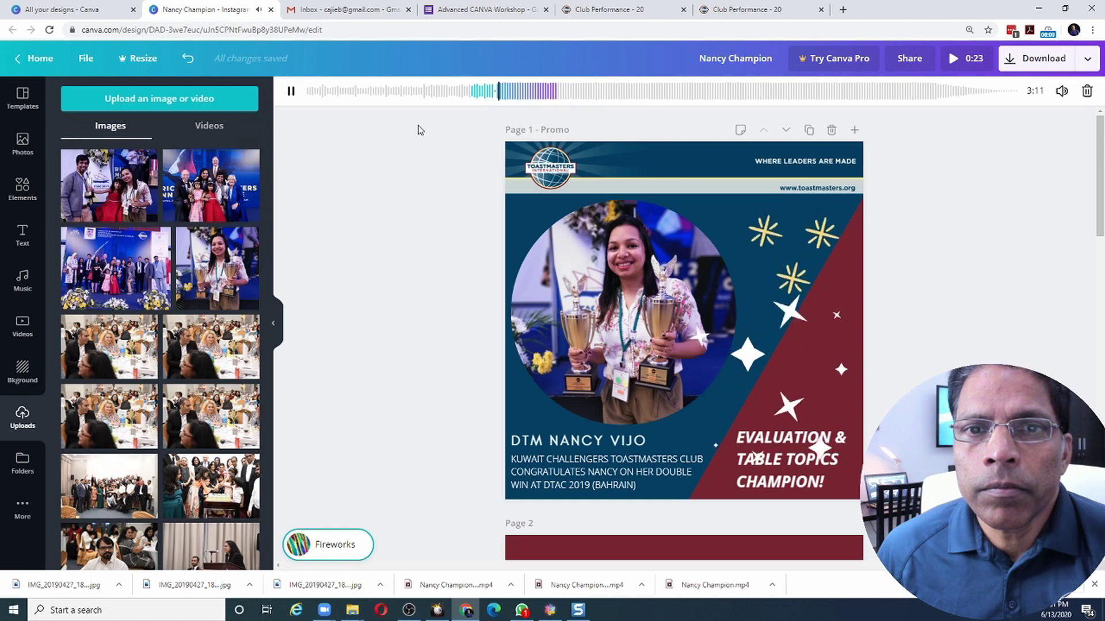
pyautogui.click(291, 91)
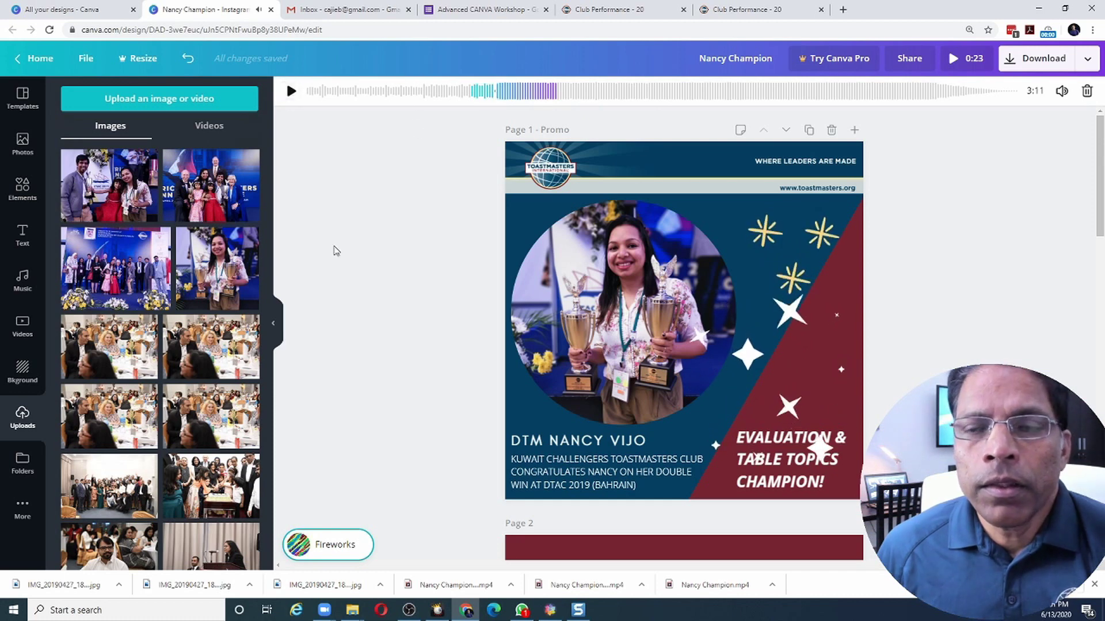
pyautogui.click(337, 250)
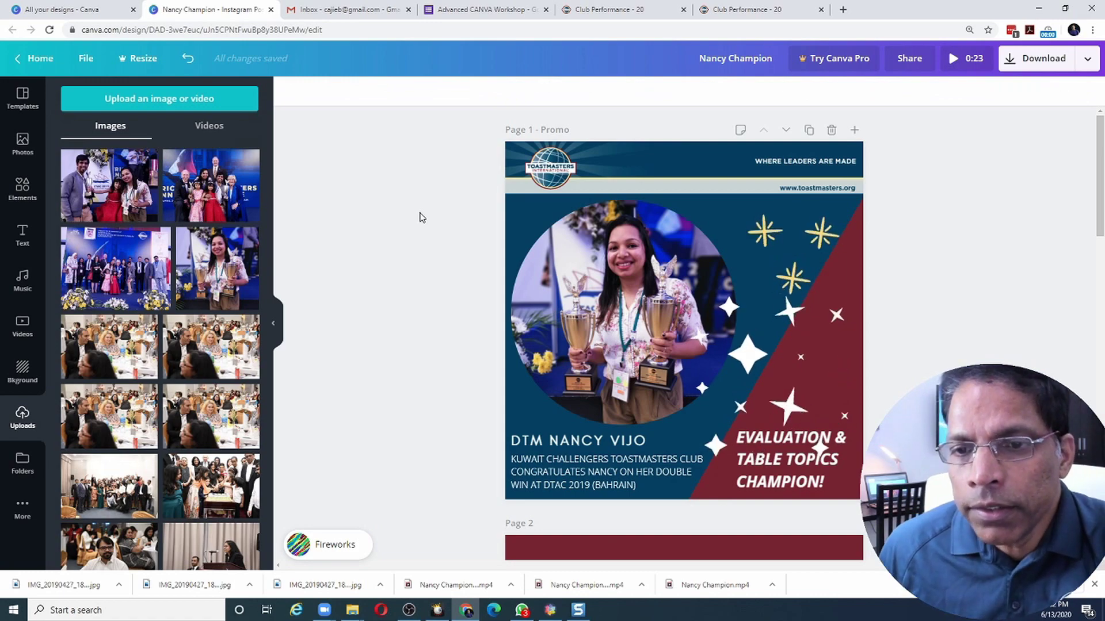
# Step: Preview the whole slideshow full screen
pyautogui.scroll(-4, 420, 218)
pyautogui.scroll(-5, 420, 218)
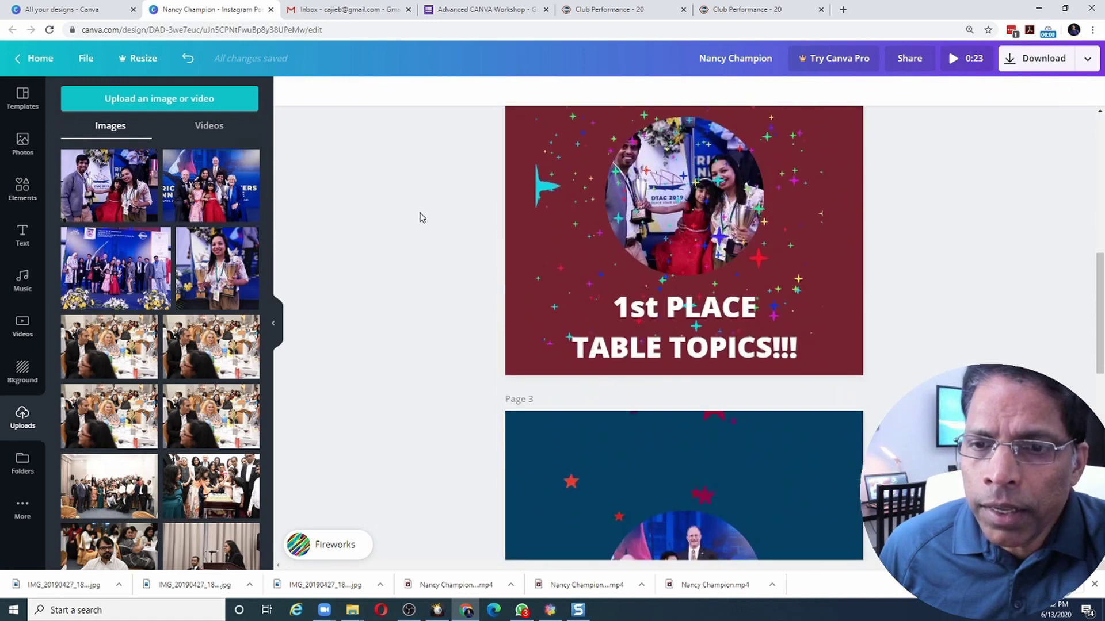
pyautogui.scroll(8, 420, 217)
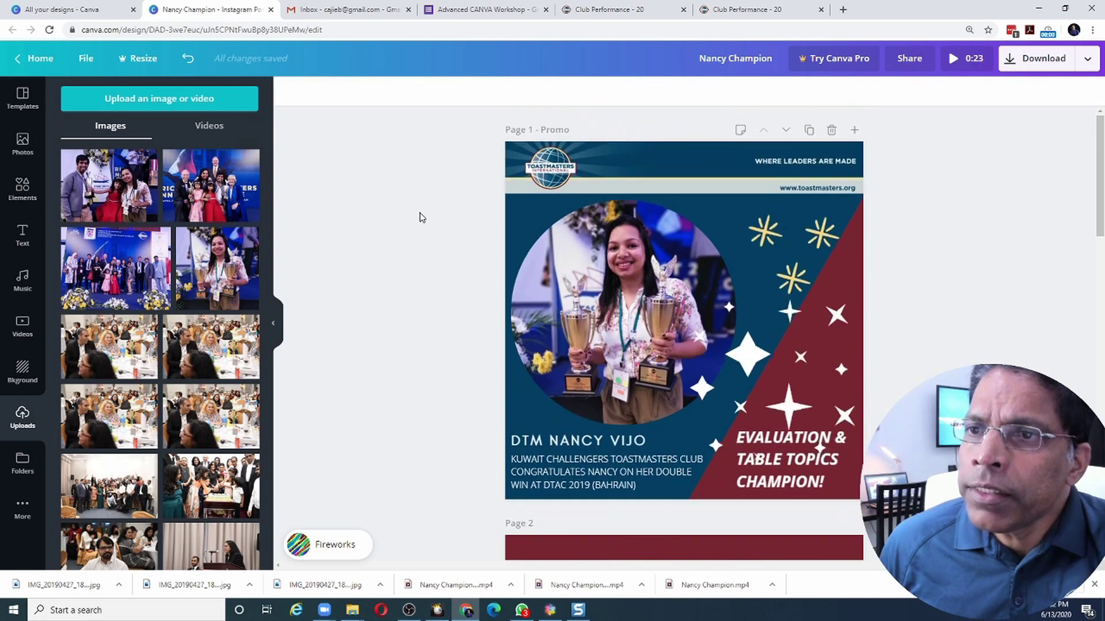
pyautogui.click(949, 61)
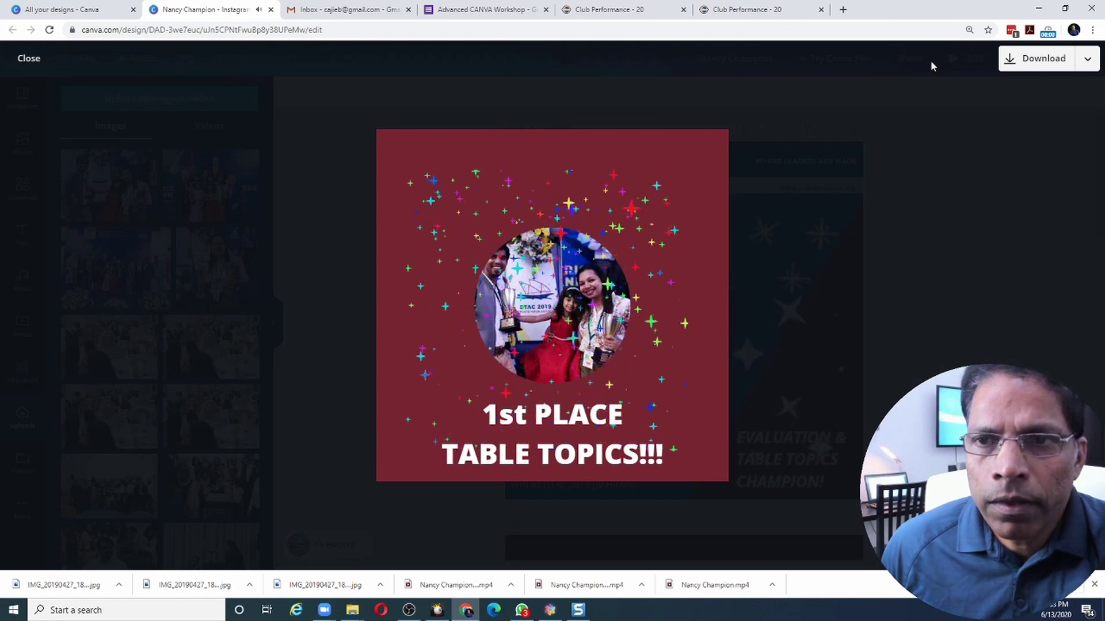
pyautogui.click(28, 60)
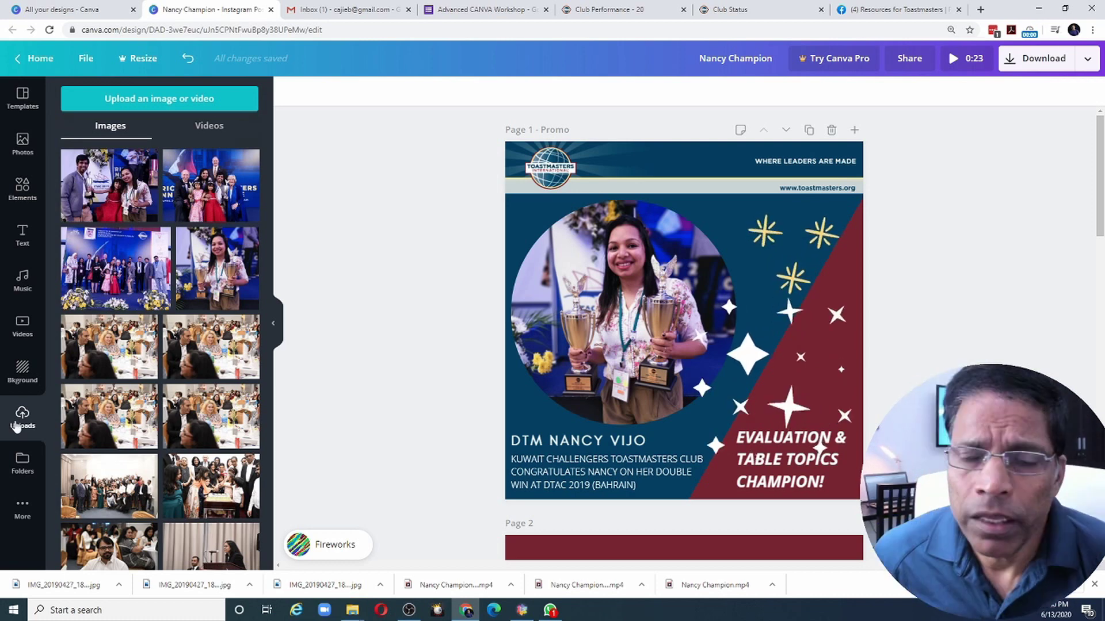
# Step: Open the Videos library and browse down past Nature, People and Rain to Sea
pyautogui.click(24, 337)
pyautogui.moveTo(179, 201)
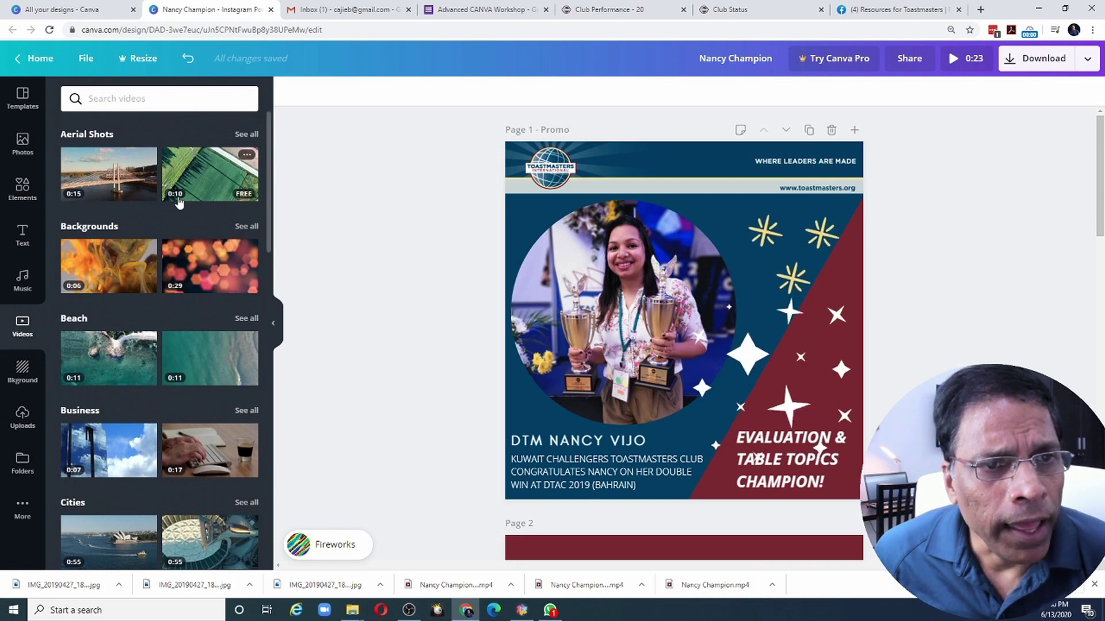
pyautogui.scroll(-3, 177, 201)
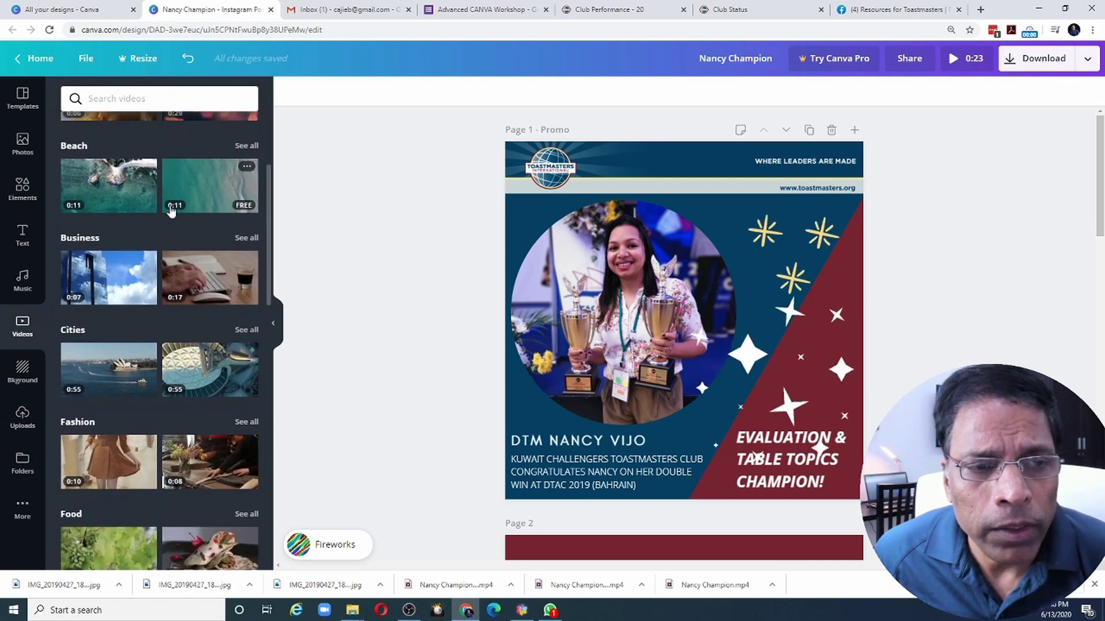
pyautogui.scroll(-2, 171, 211)
pyautogui.scroll(-4, 170, 208)
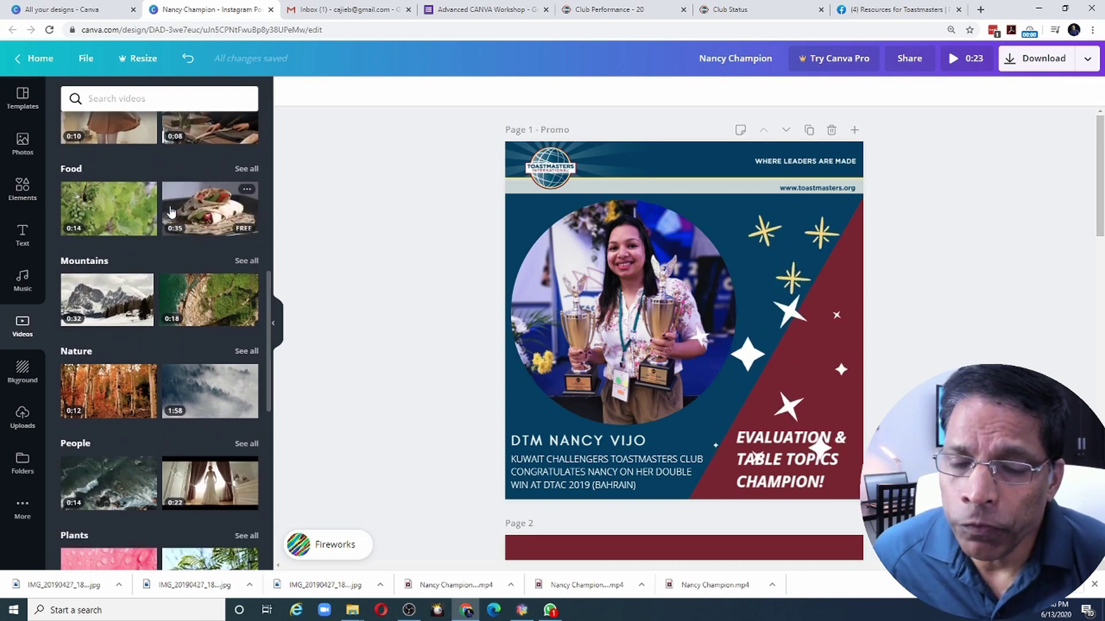
pyautogui.scroll(-1, 171, 210)
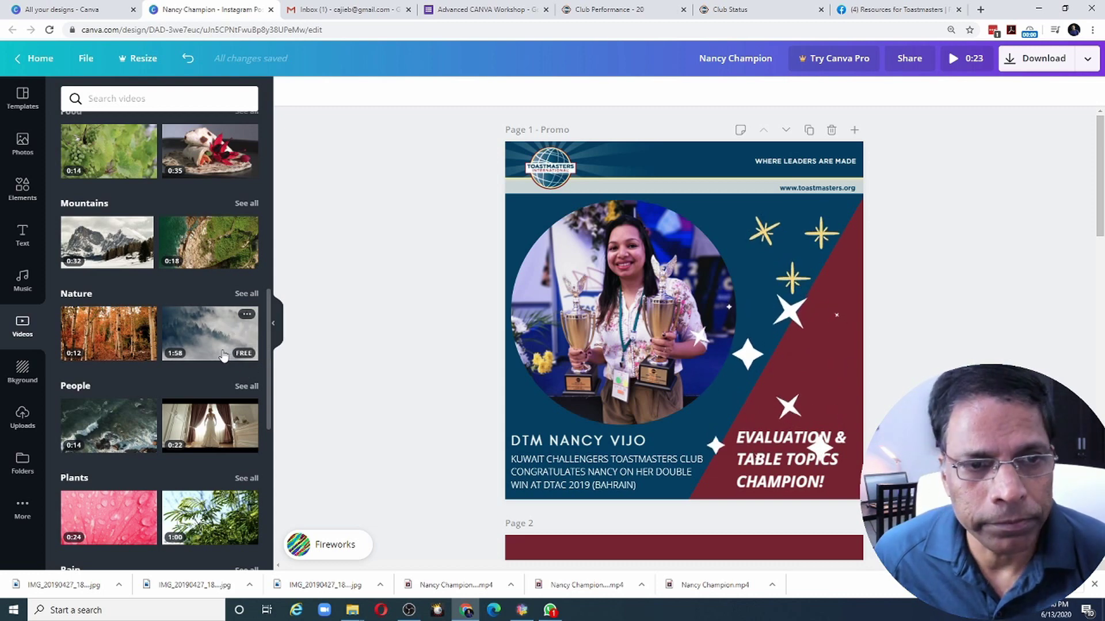
pyautogui.scroll(-4, 213, 345)
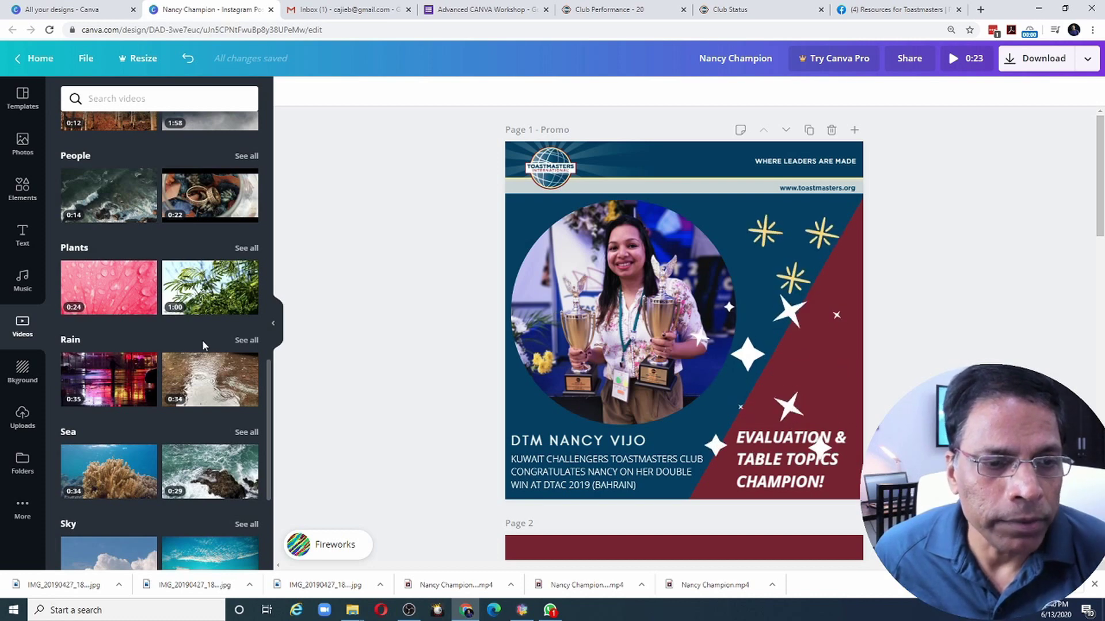
# Step: Put the coral reef Sea clip in Page 1's upper right and lower the congratulations text
pyautogui.moveTo(100, 476); pyautogui.dragTo(554, 411)
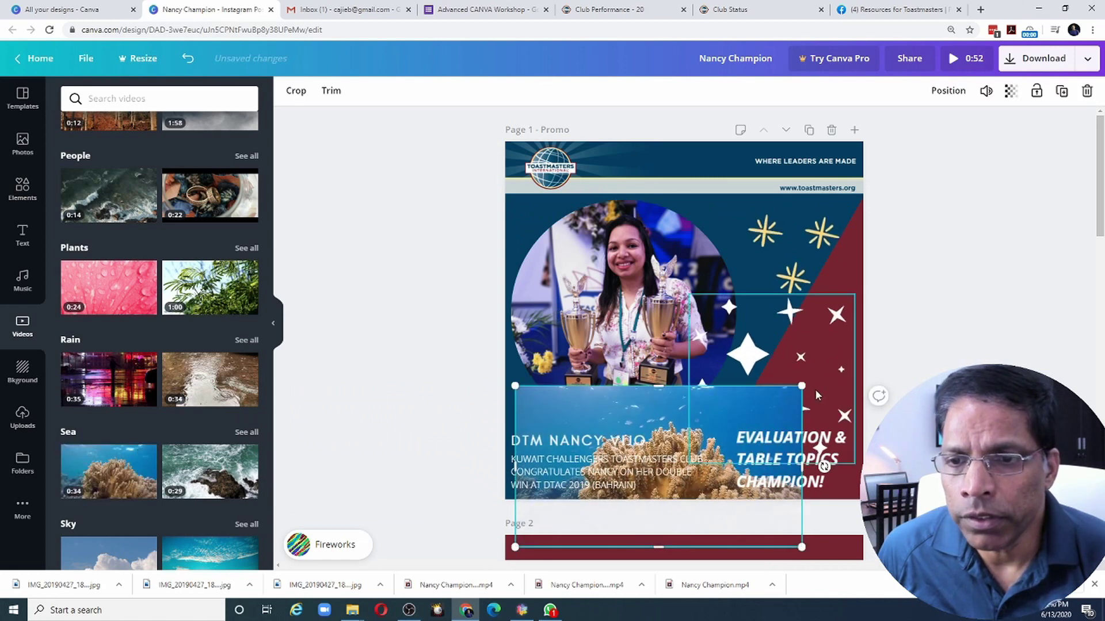
pyautogui.moveTo(811, 380); pyautogui.dragTo(829, 233)
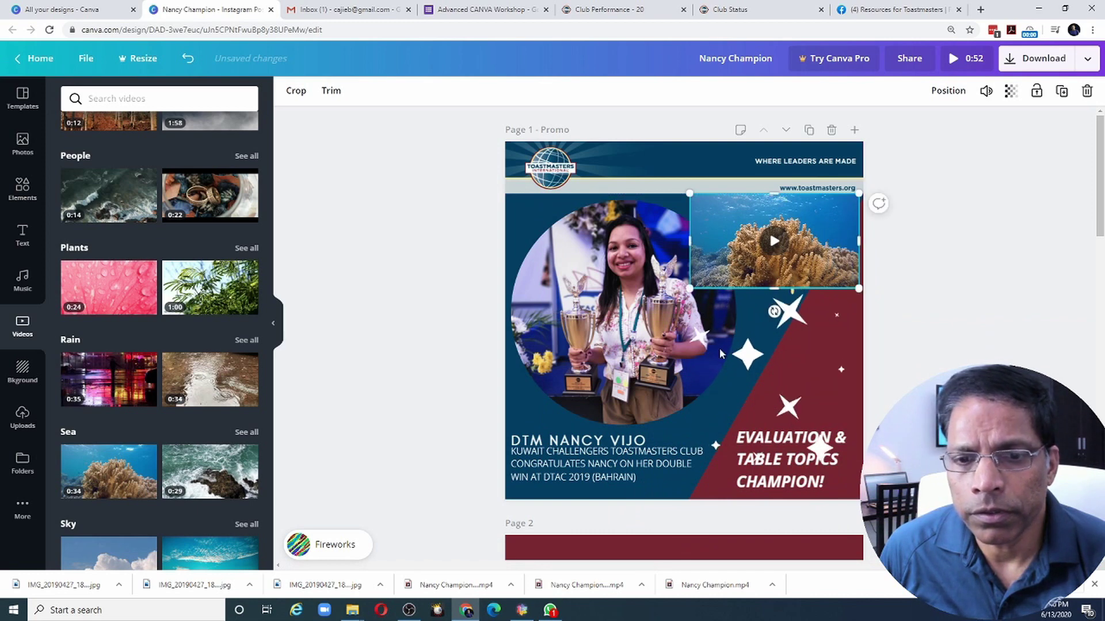
pyautogui.click(594, 463)
pyautogui.moveTo(594, 464); pyautogui.dragTo(595, 472)
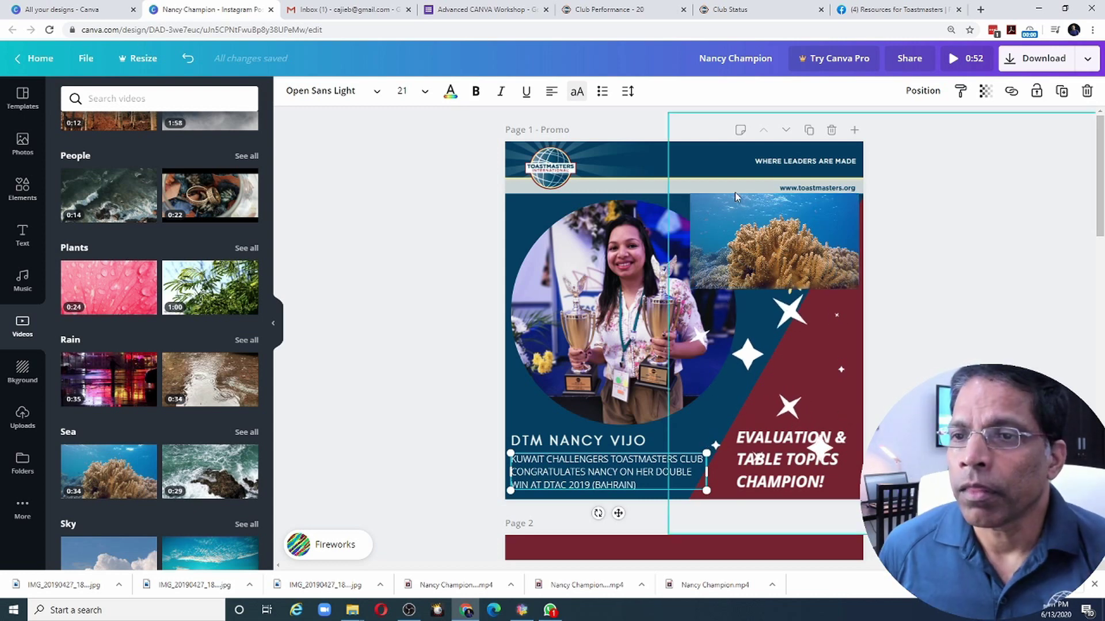
pyautogui.click(952, 60)
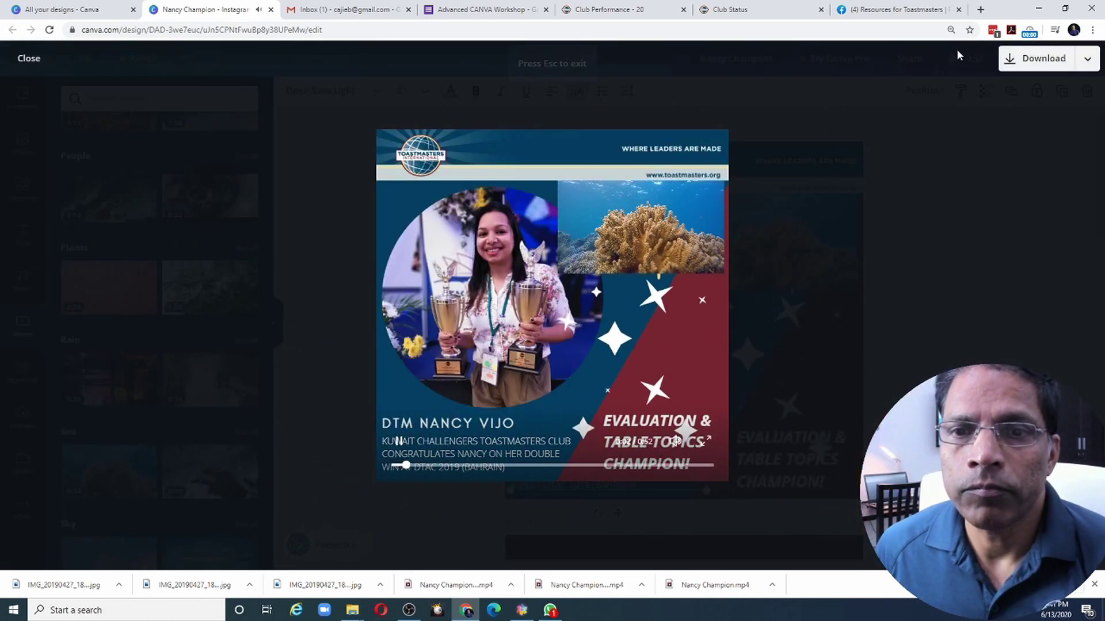
pyautogui.click(26, 59)
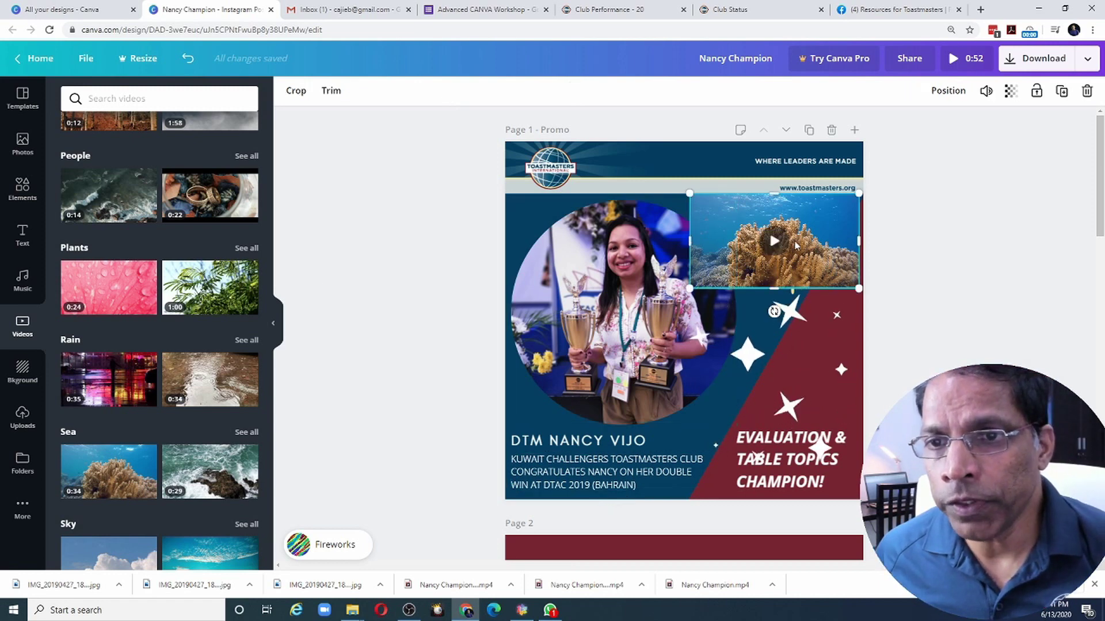
# Step: Delete the coral reef video from the Promo page and view the empty uploaded Videos list
pyautogui.press('Delete')
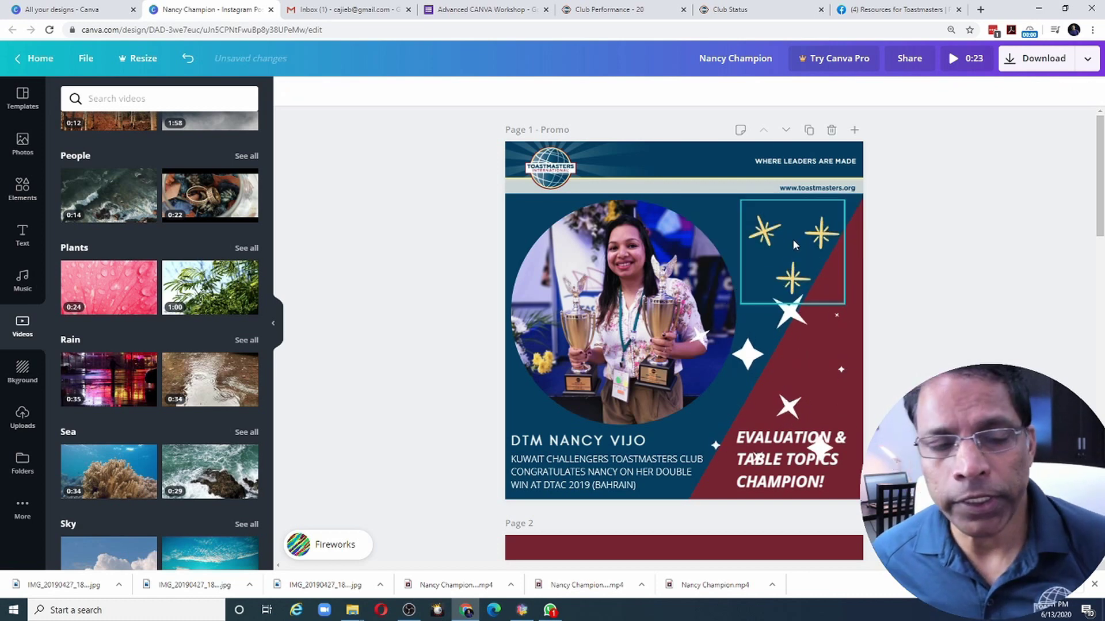
pyautogui.click(22, 425)
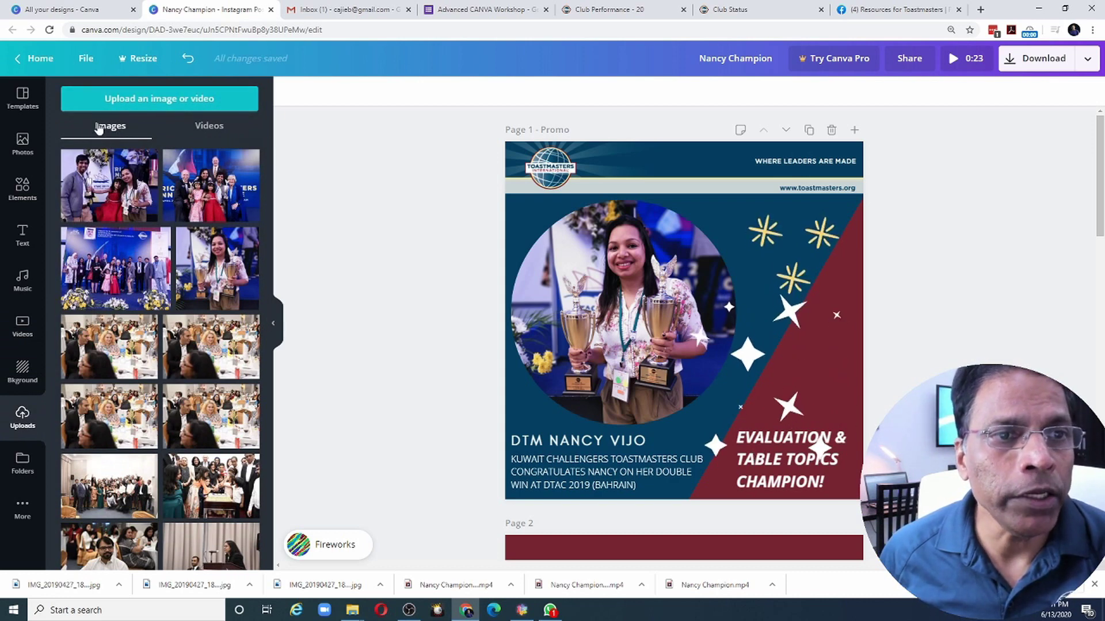
pyautogui.click(210, 127)
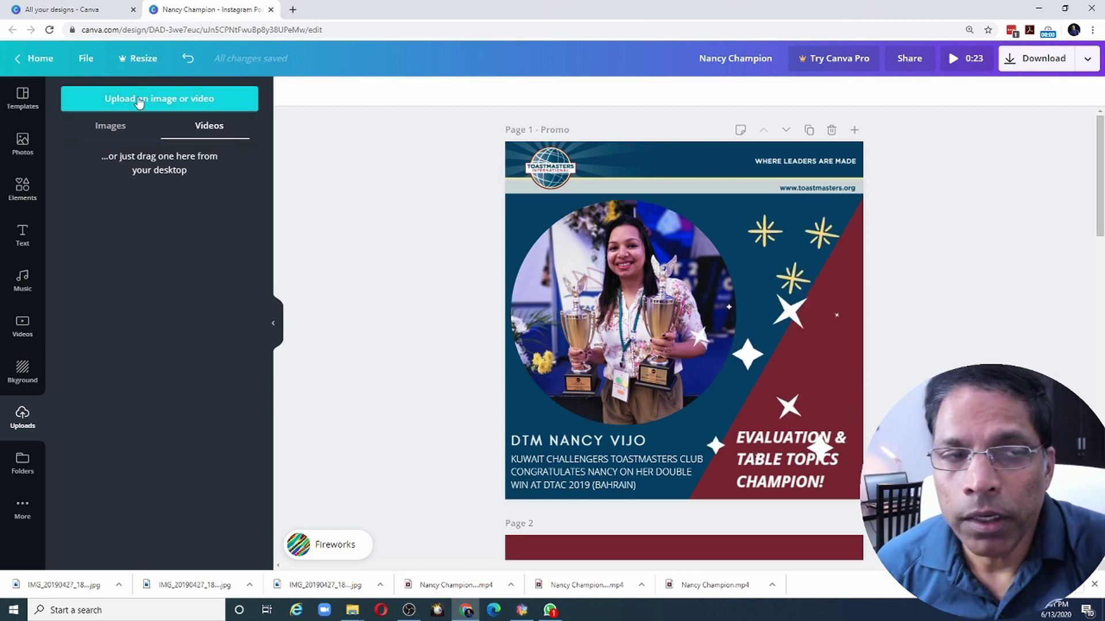
# Step: Upload the edited event .mp4 from the Desktop folder to Canva
pyautogui.click(139, 100)
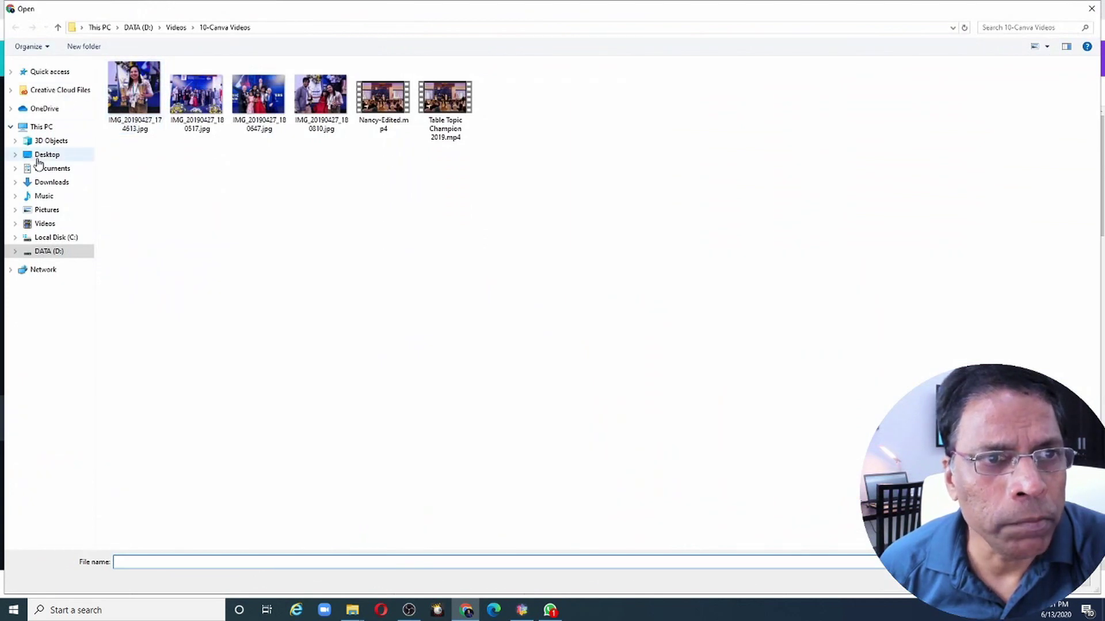
pyautogui.click(44, 159)
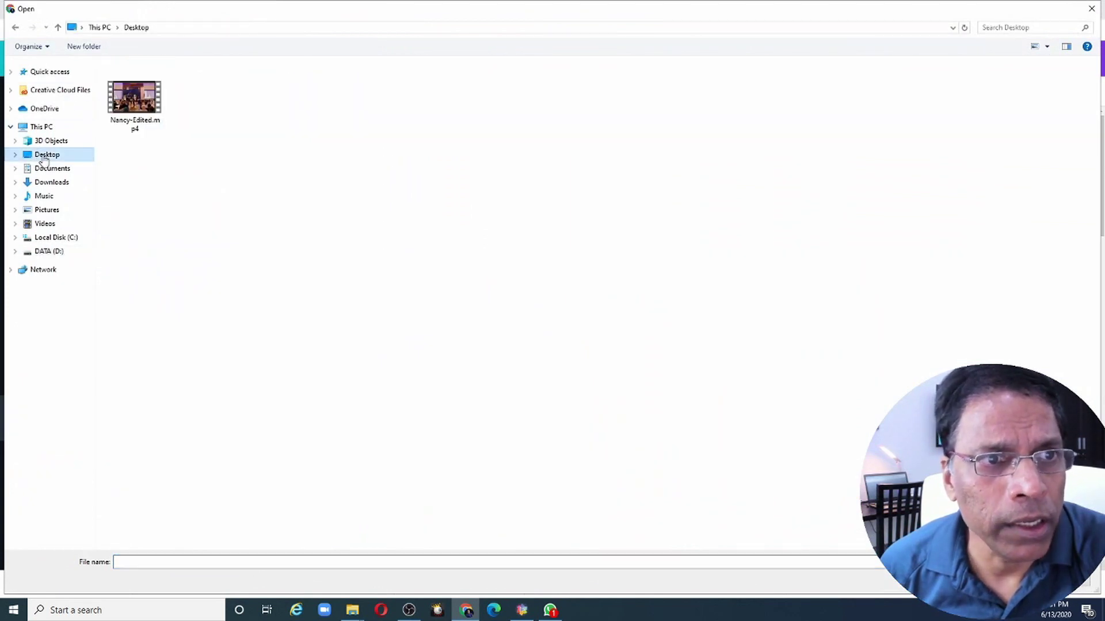
pyautogui.click(143, 98)
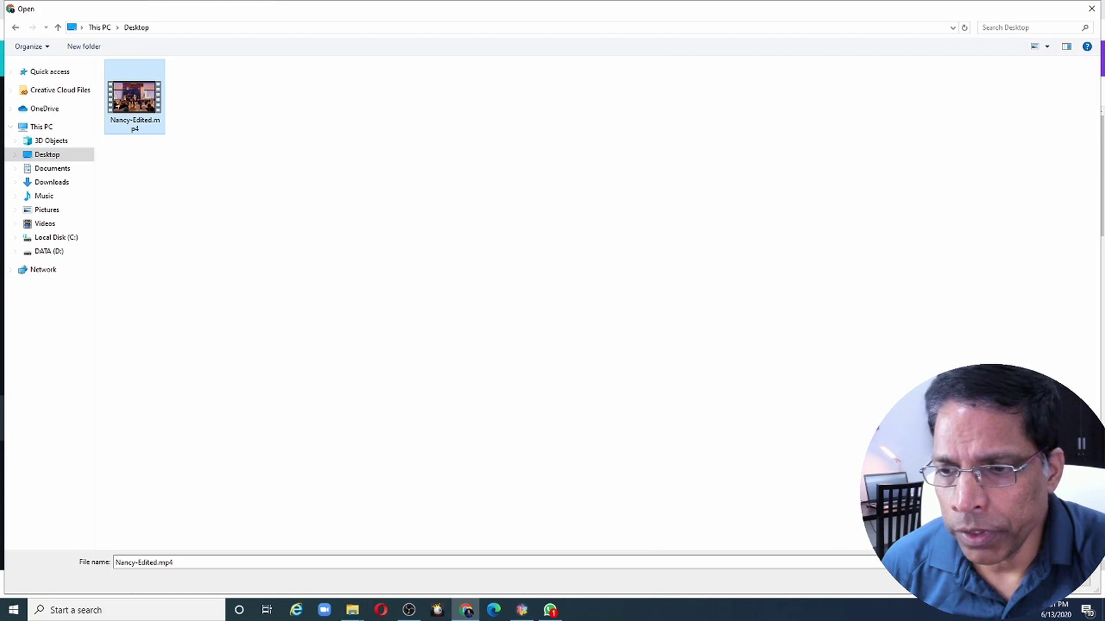
pyautogui.press('Return')
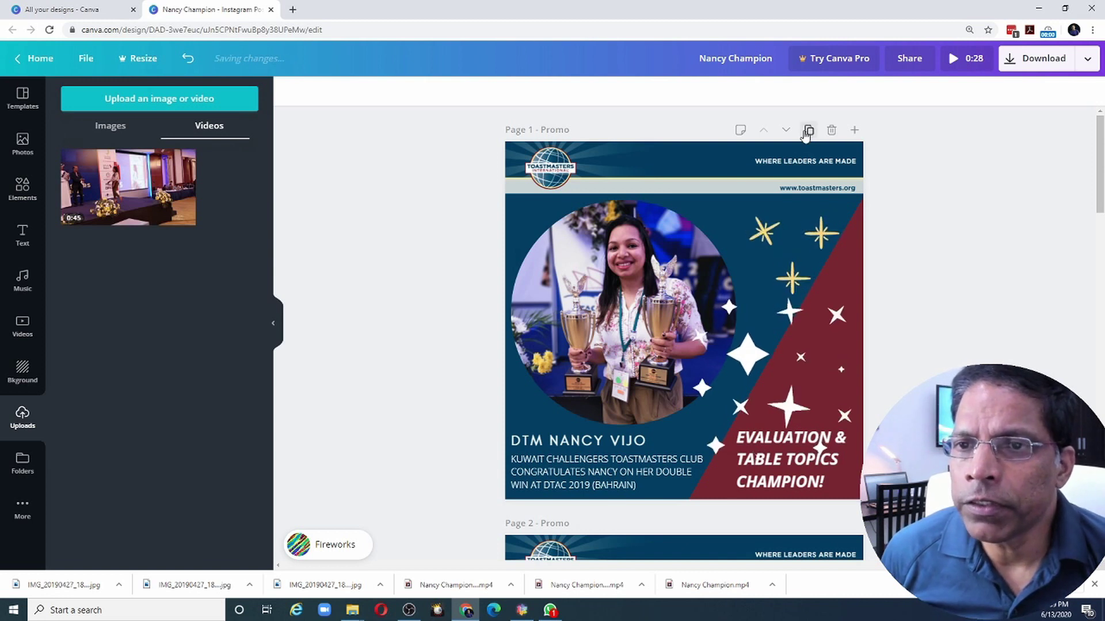
# Step: Replace the photo in page 1's circular frame with the uploaded event video
pyautogui.click(613, 295)
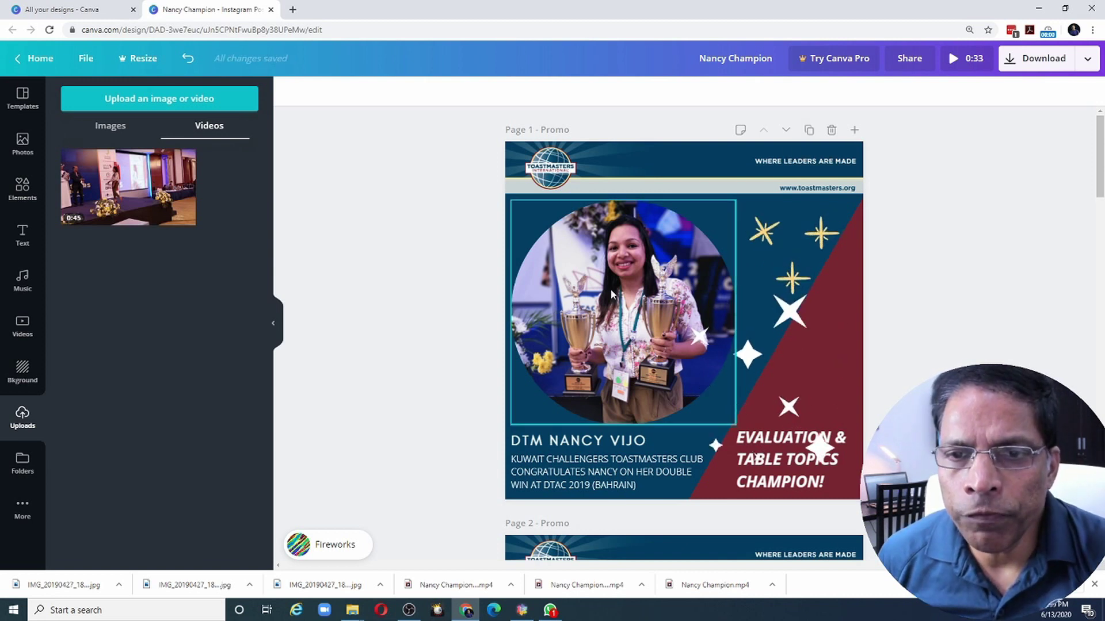
pyautogui.press('Delete')
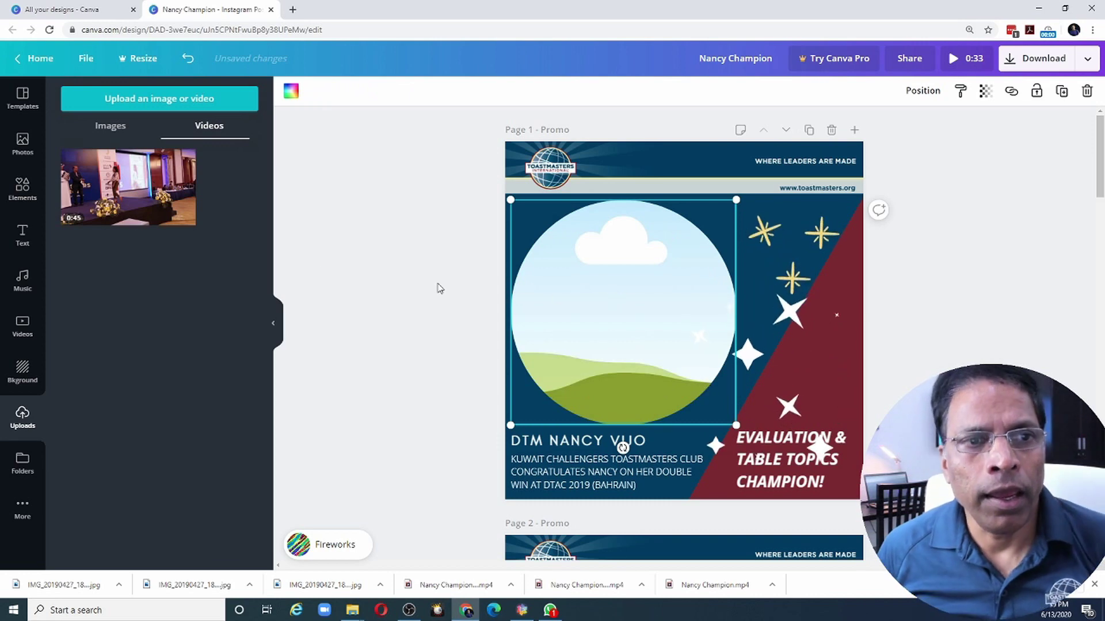
pyautogui.moveTo(129, 178); pyautogui.dragTo(556, 247)
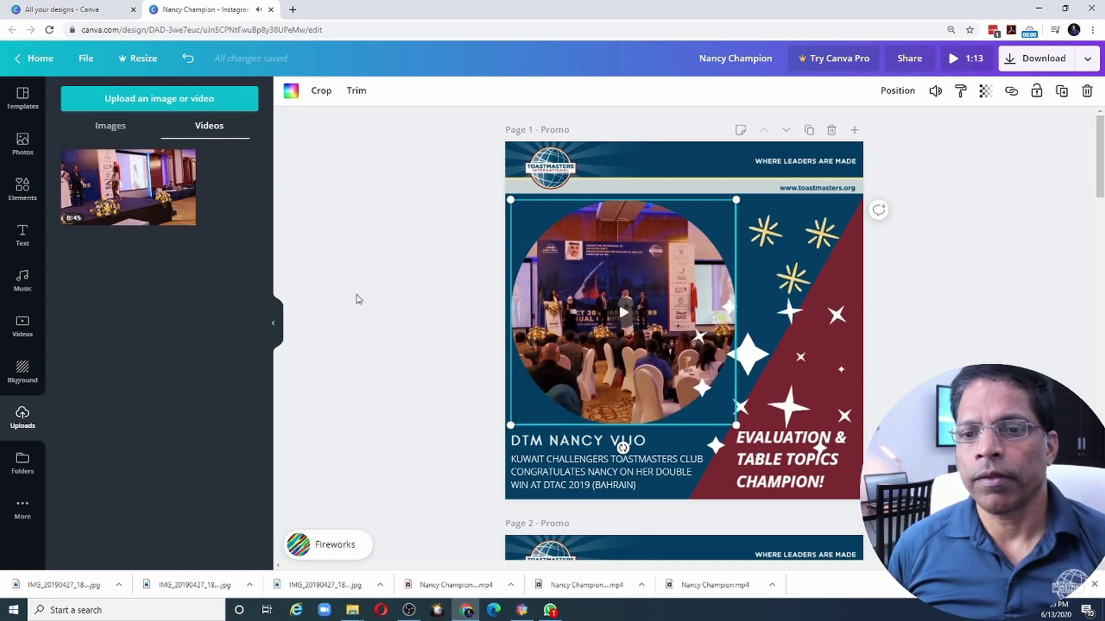
# Step: Delete the congratulations body text, name title and 'EVALUATION & TABLE TOPICS CHAMPION!' text
pyautogui.click(551, 478)
pyautogui.press('Delete')
pyautogui.click(575, 441)
pyautogui.press('Delete')
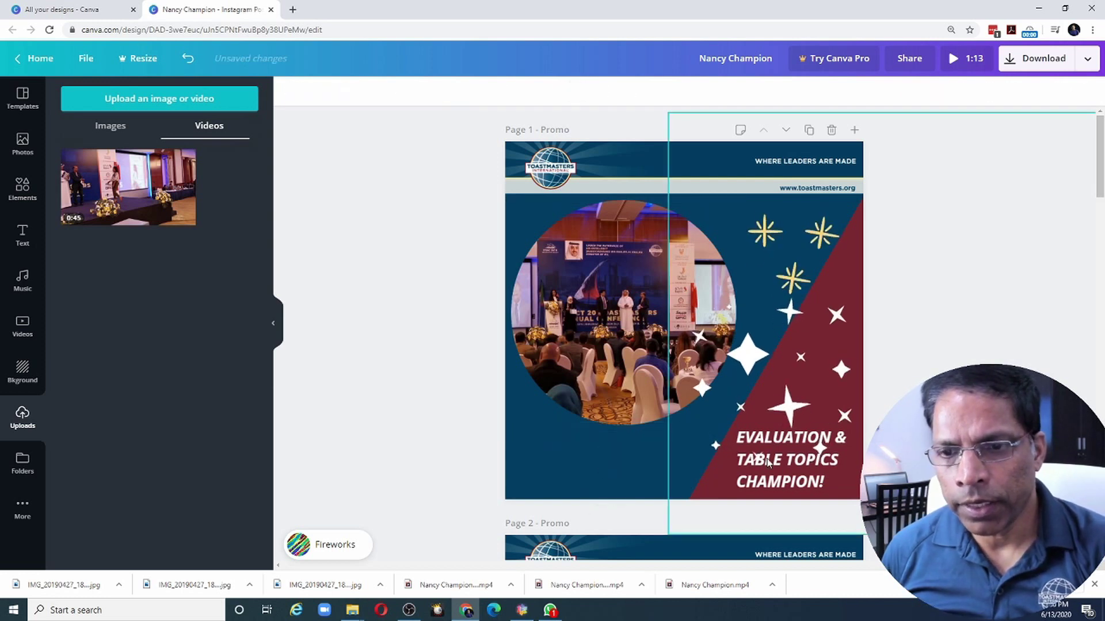
pyautogui.click(767, 460)
pyautogui.press('Delete')
# Step: Enlarge the circular video frame to cover more of the page
pyautogui.click(734, 420)
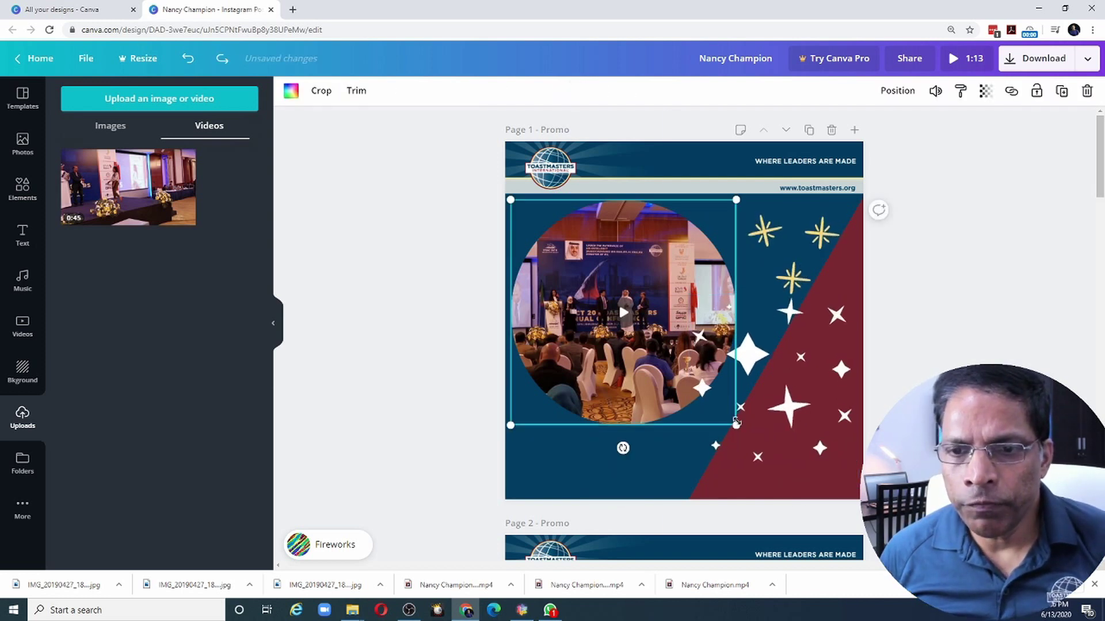
pyautogui.moveTo(736, 423); pyautogui.dragTo(817, 490)
pyautogui.click(886, 102)
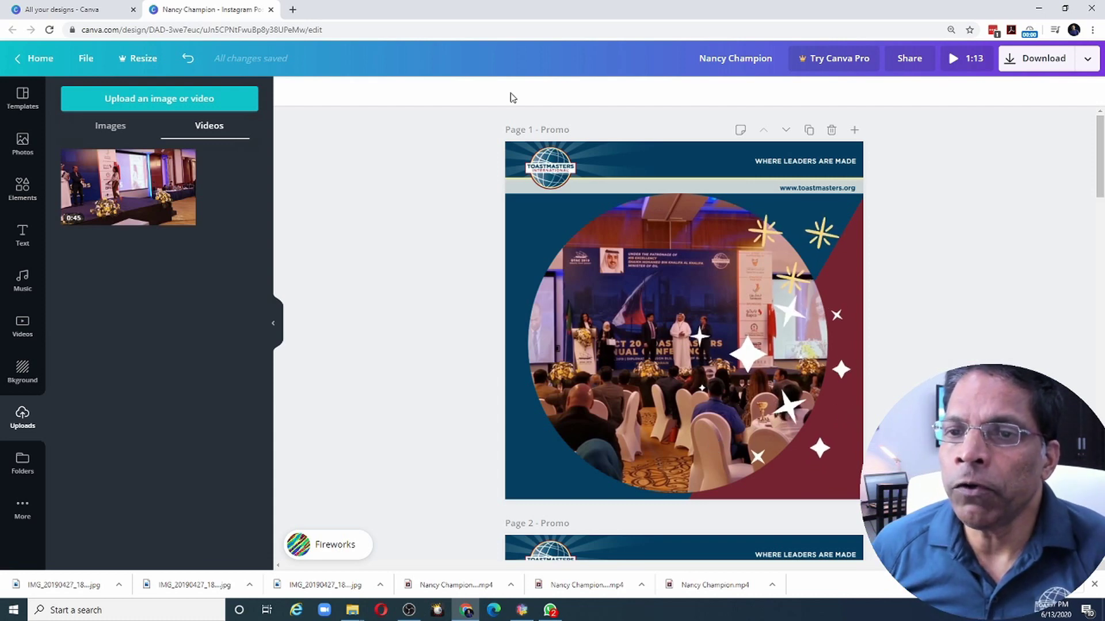
pyautogui.click(951, 60)
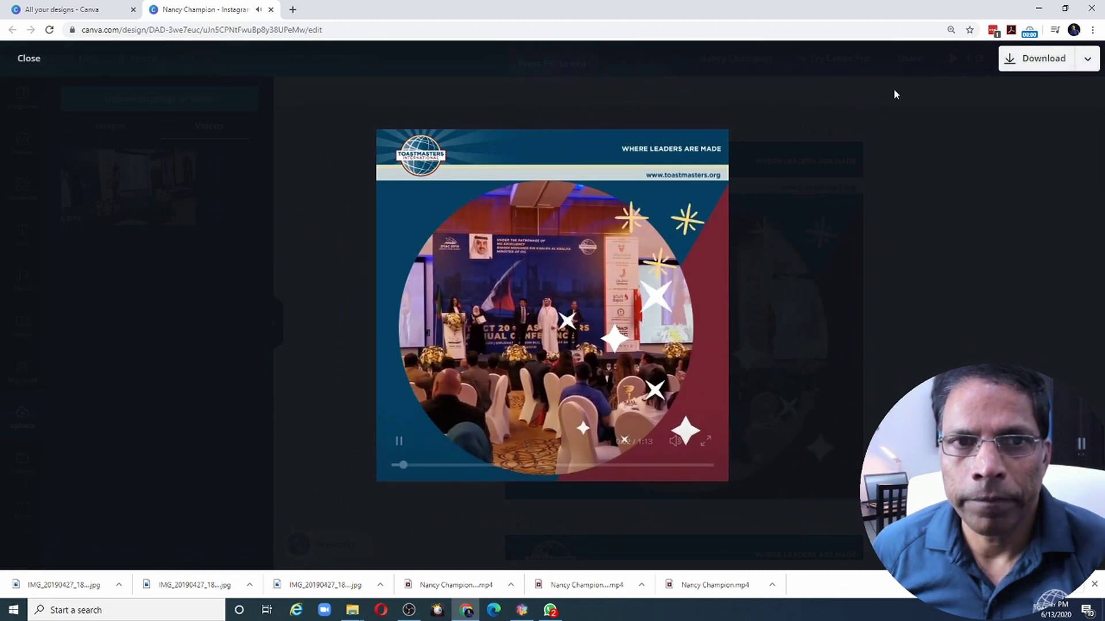
pyautogui.click(29, 60)
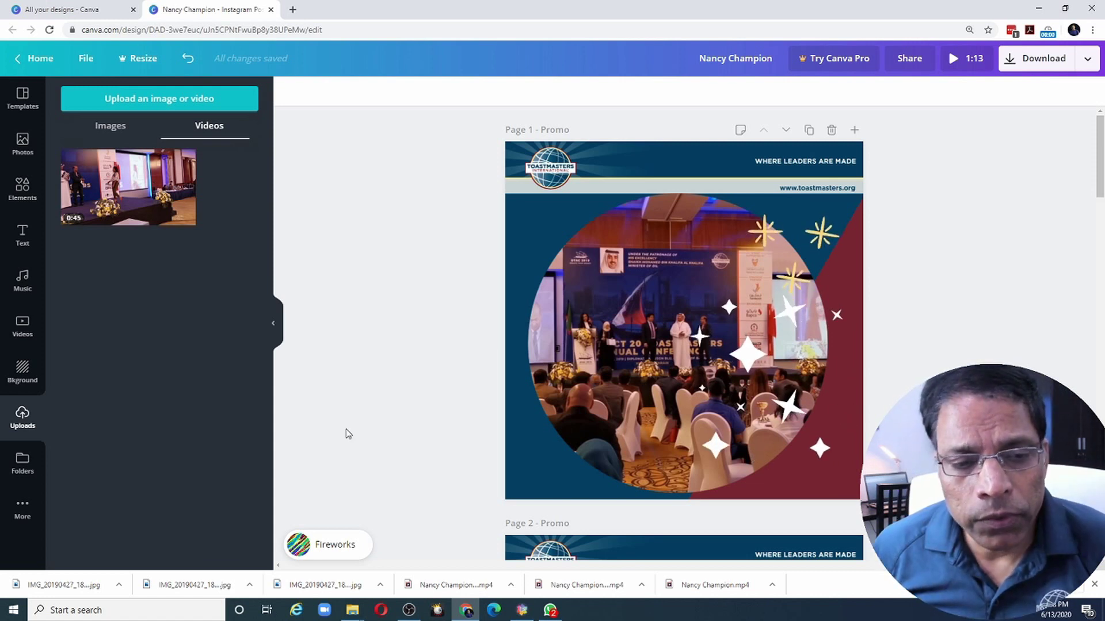
# Step: Lower the Fireworks background music volume to 21
pyautogui.click(324, 553)
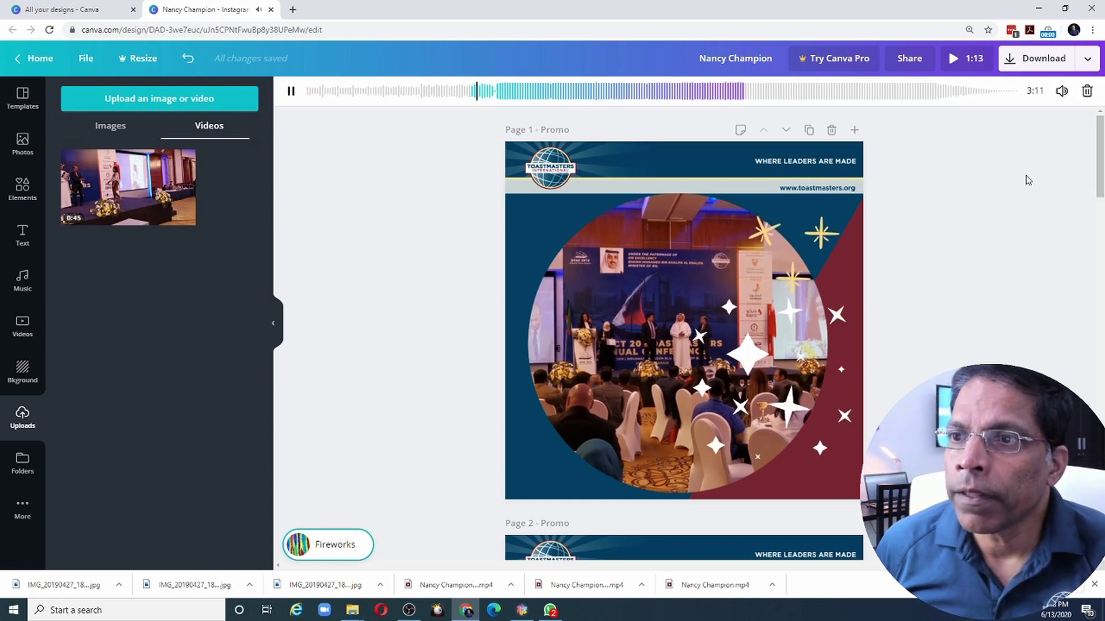
pyautogui.click(1062, 92)
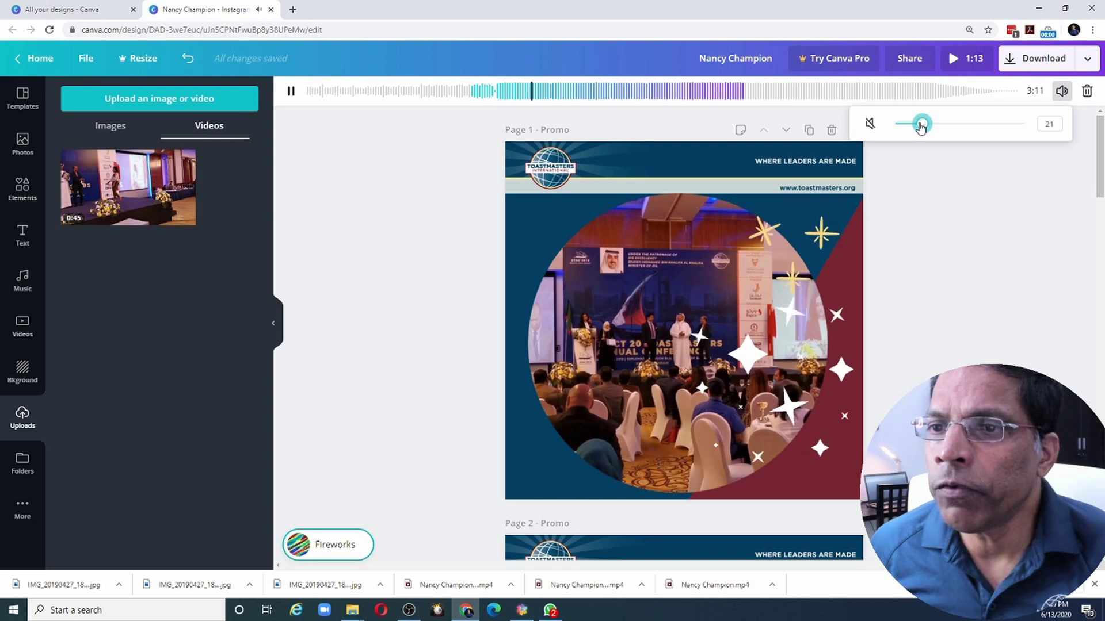
pyautogui.click(412, 208)
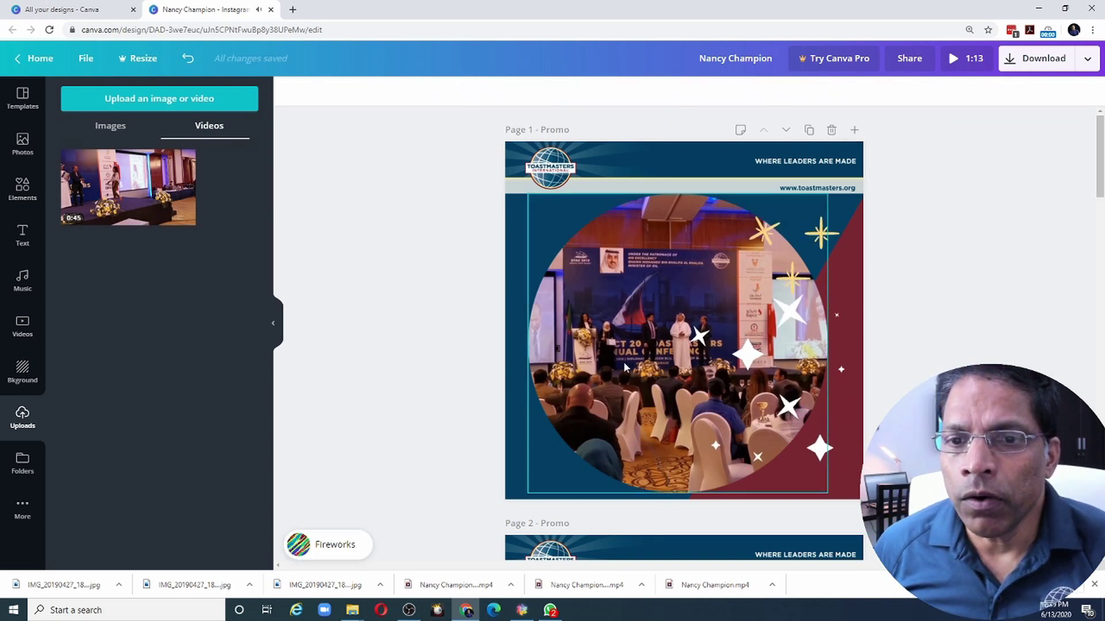
# Step: Keep the event clip's volume at 100 and start the full-screen preview
pyautogui.click(619, 327)
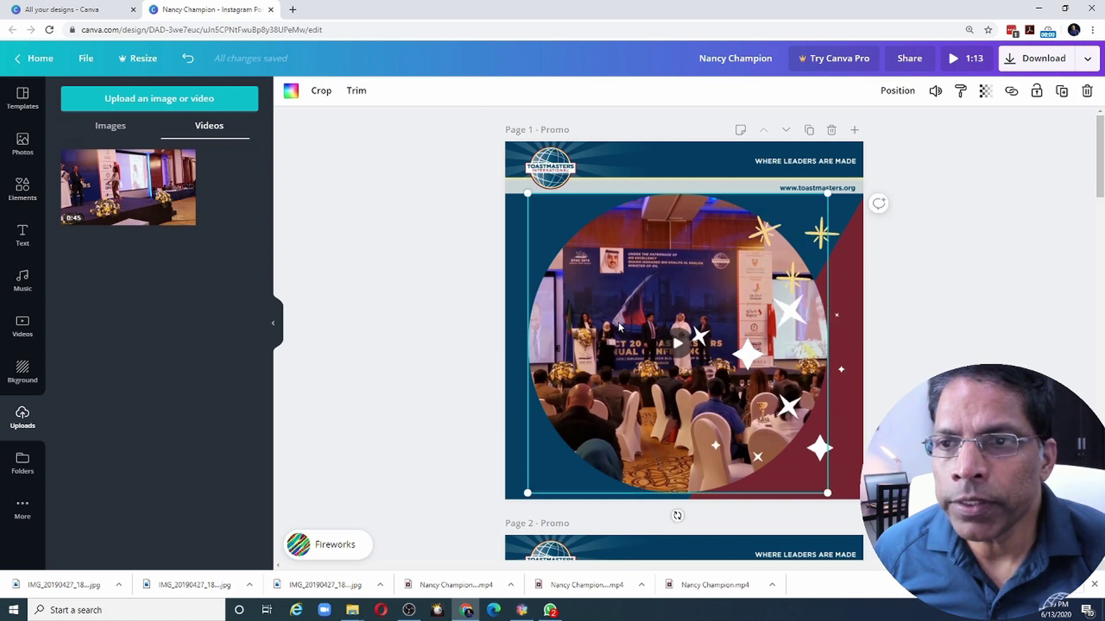
pyautogui.click(936, 93)
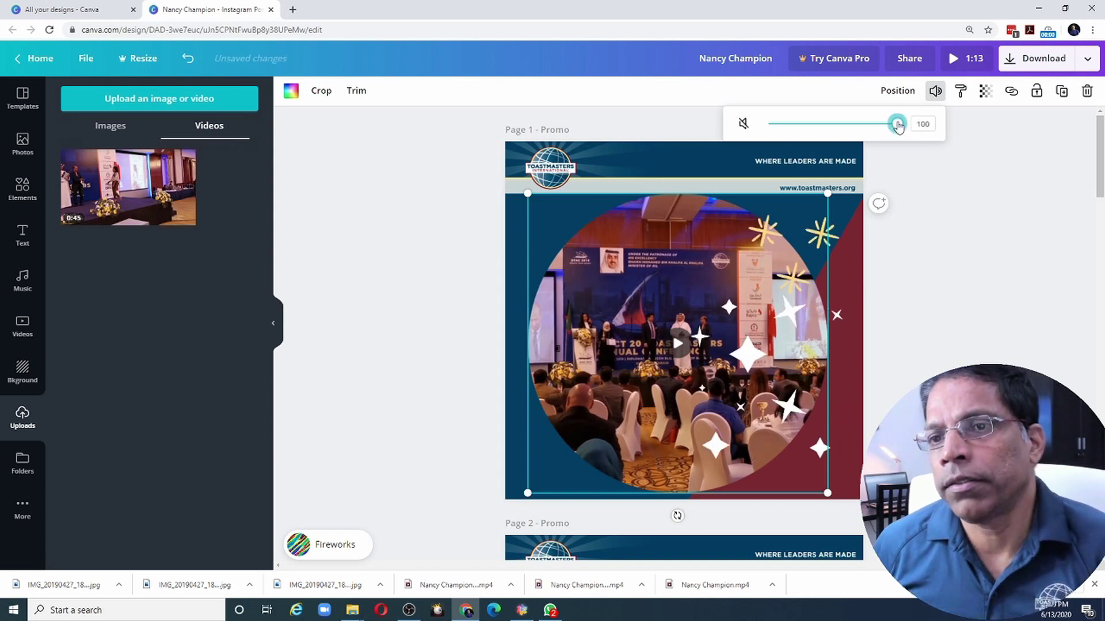
pyautogui.click(954, 222)
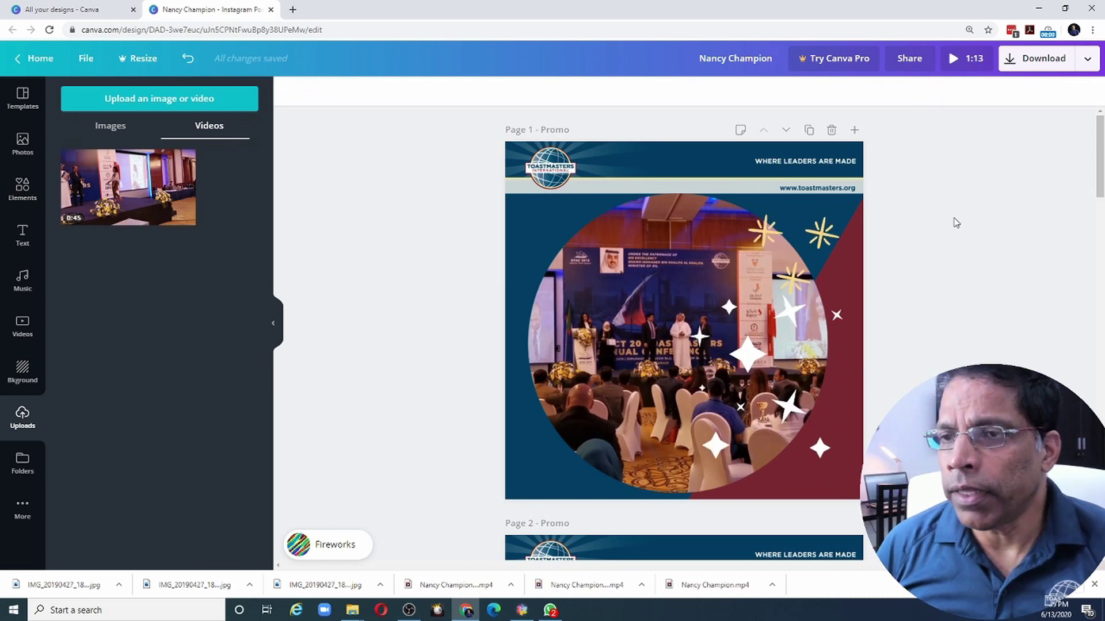
pyautogui.click(954, 58)
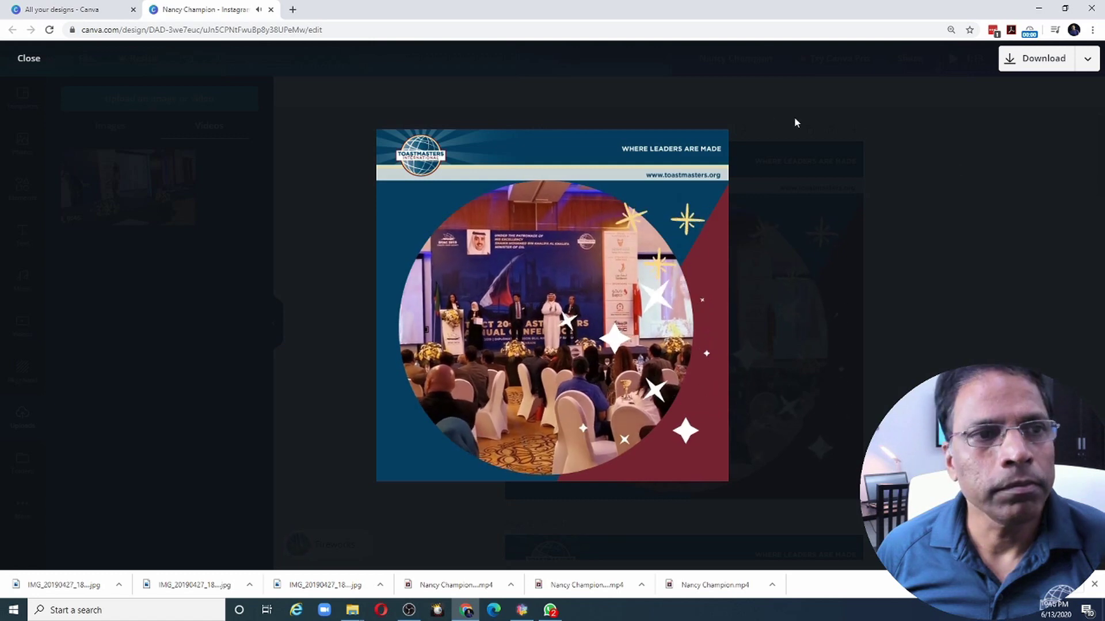
# Step: Close the full-screen preview after watching the slideshow play
pyautogui.click(30, 59)
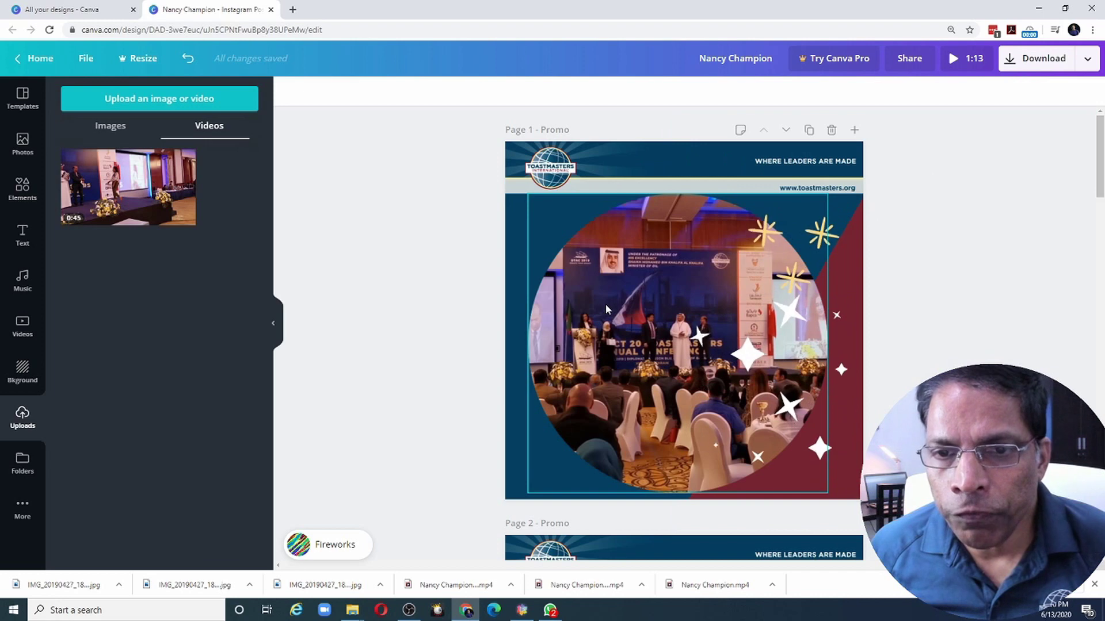
pyautogui.scroll(-10, 605, 304)
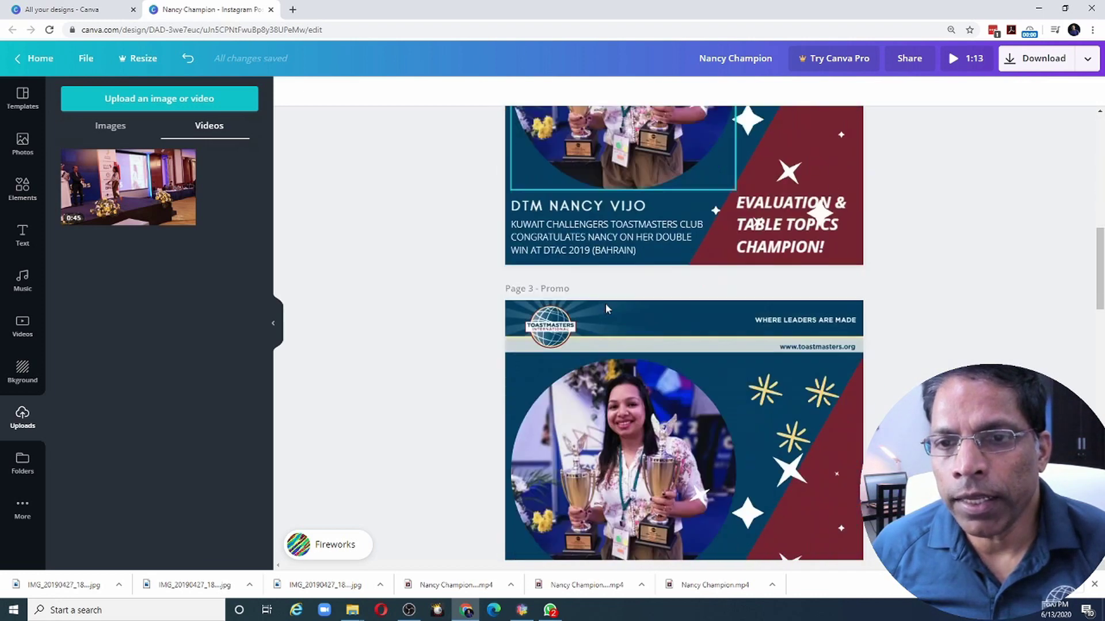
pyautogui.scroll(-10, 605, 308)
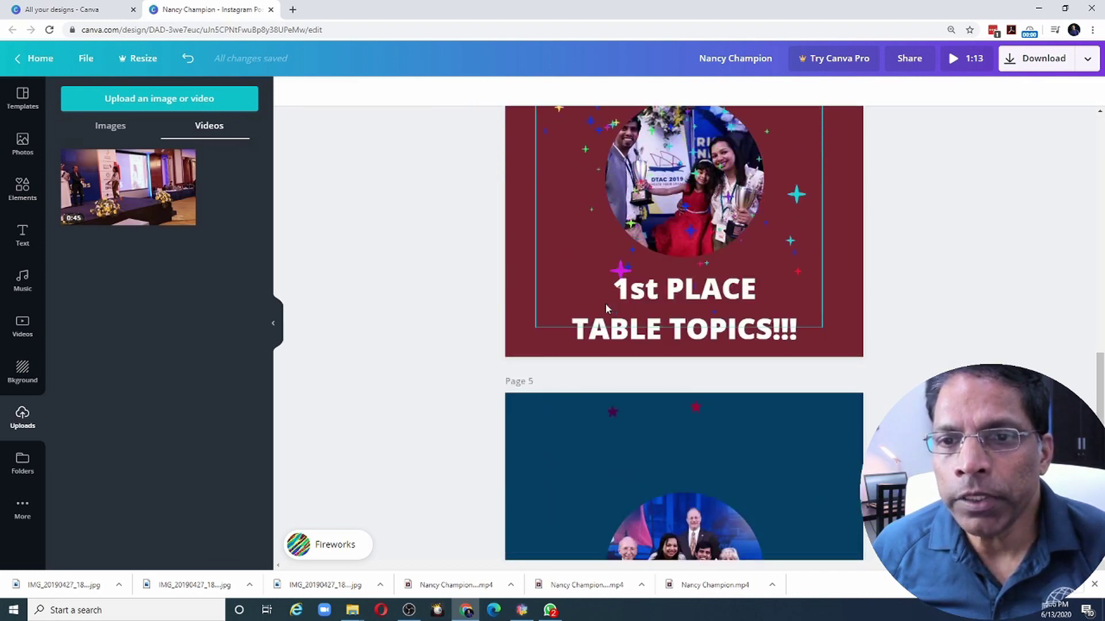
pyautogui.scroll(-10, 606, 309)
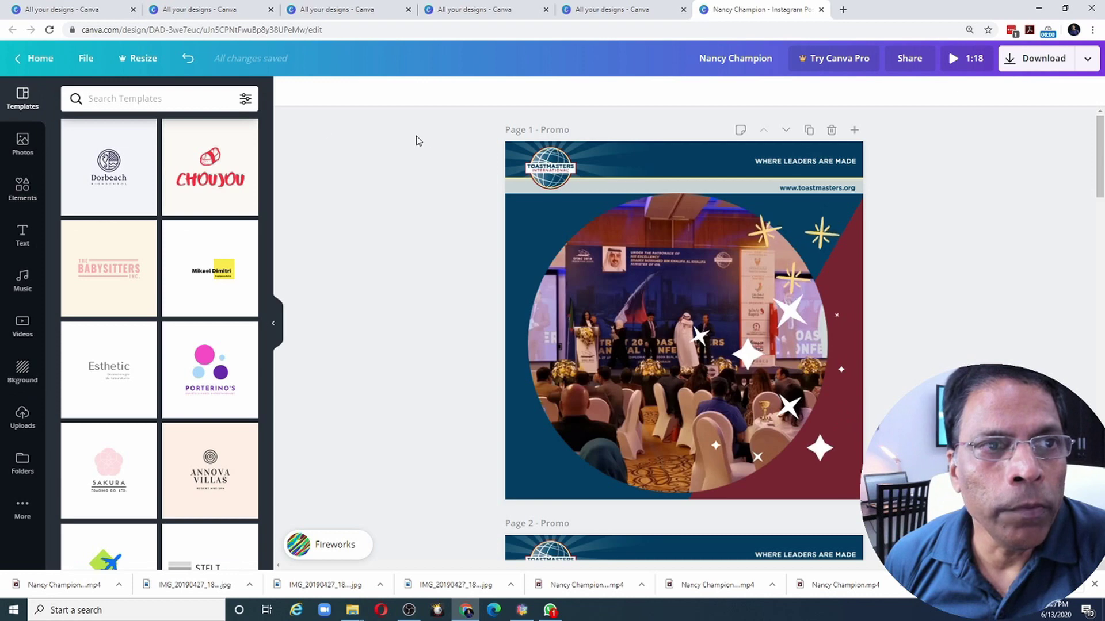
# Step: From Home, switch to the other team and open the 'Add a heading' design
pyautogui.click(33, 60)
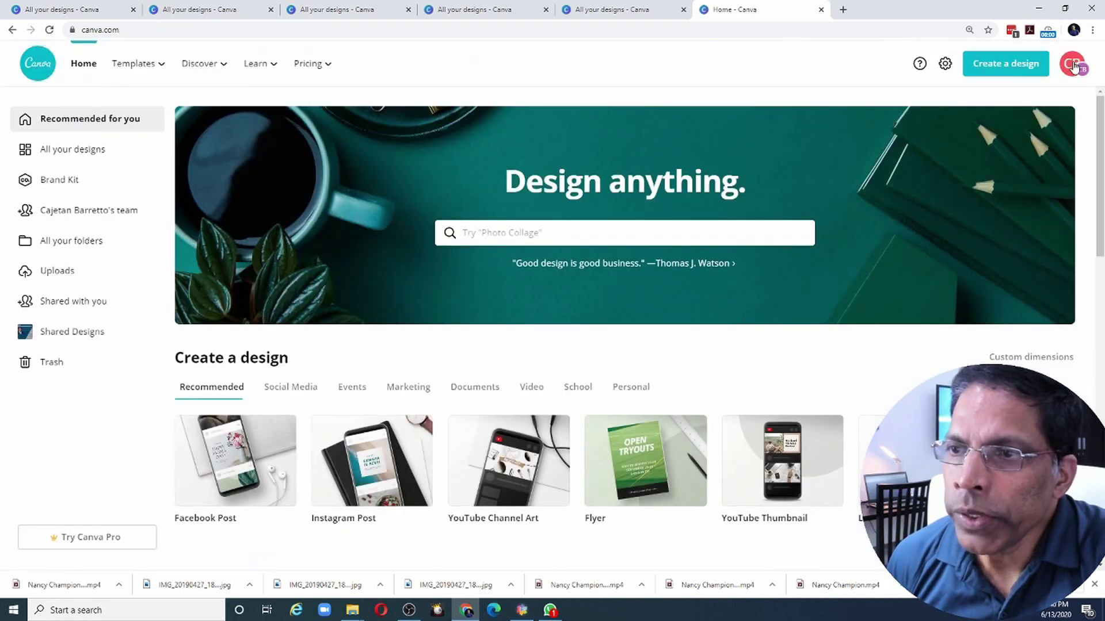
pyautogui.click(1073, 65)
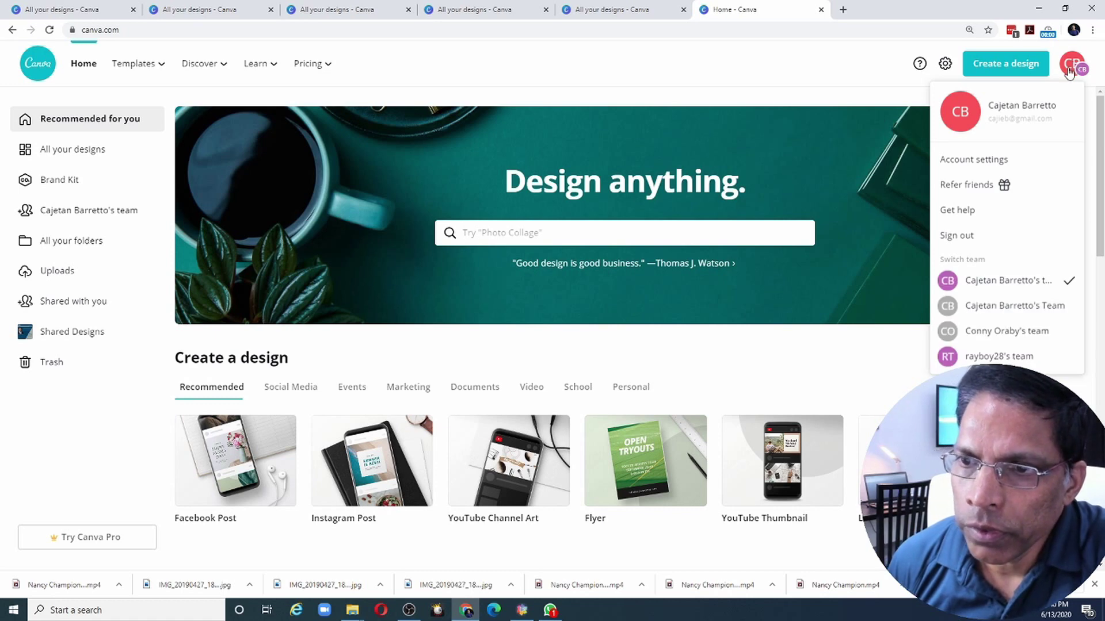
pyautogui.click(1013, 310)
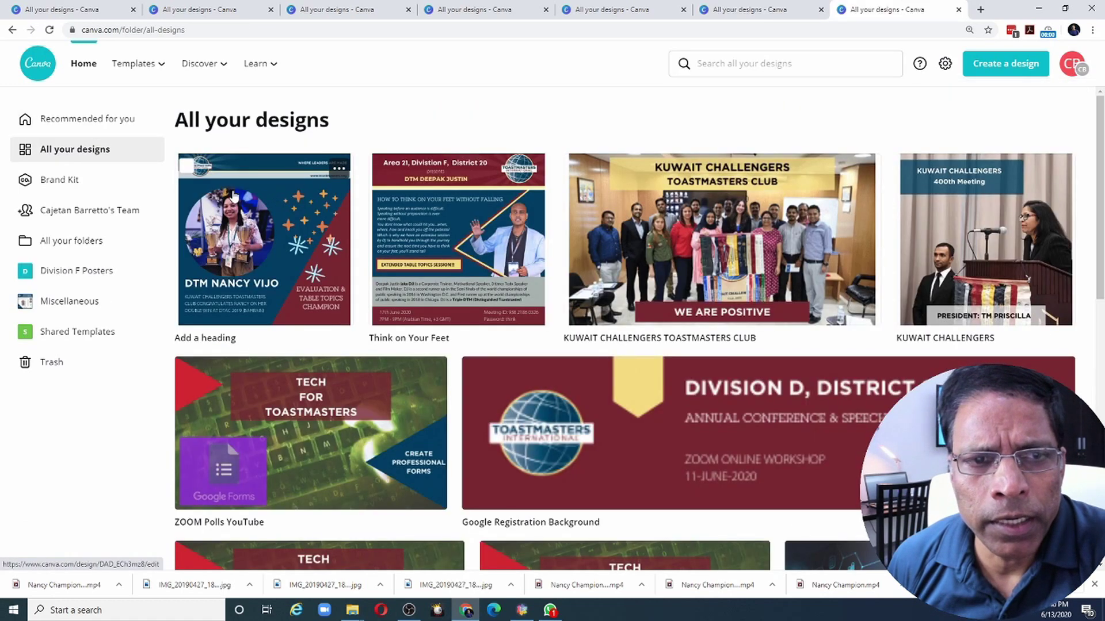
pyautogui.click(260, 180)
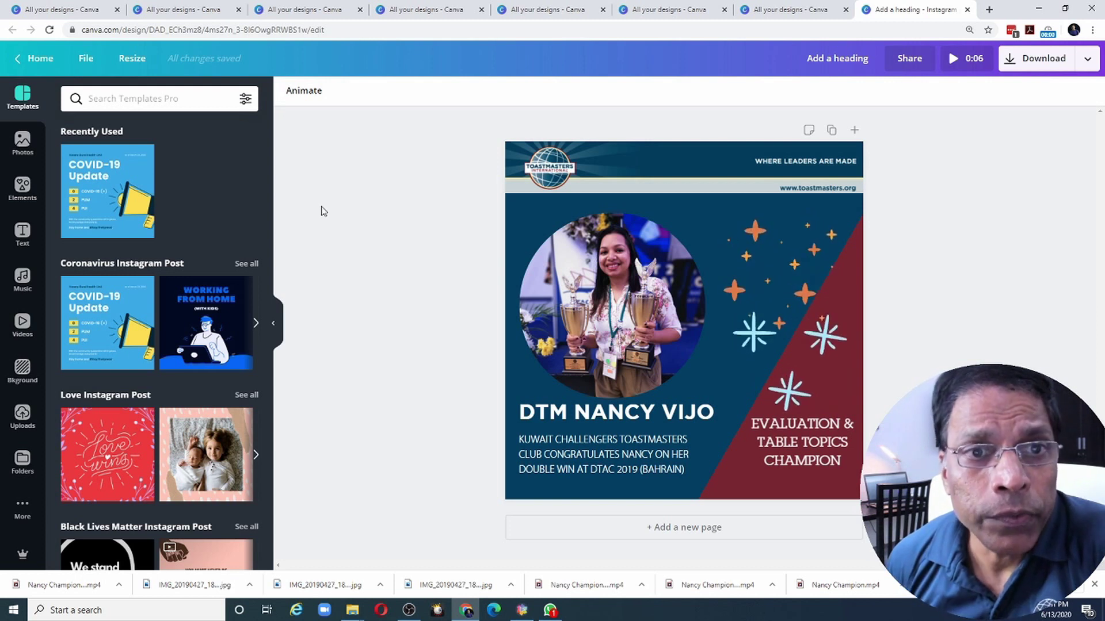
# Step: Try the Tumble and Stomp page animations, then settle on Pan
pyautogui.click(301, 93)
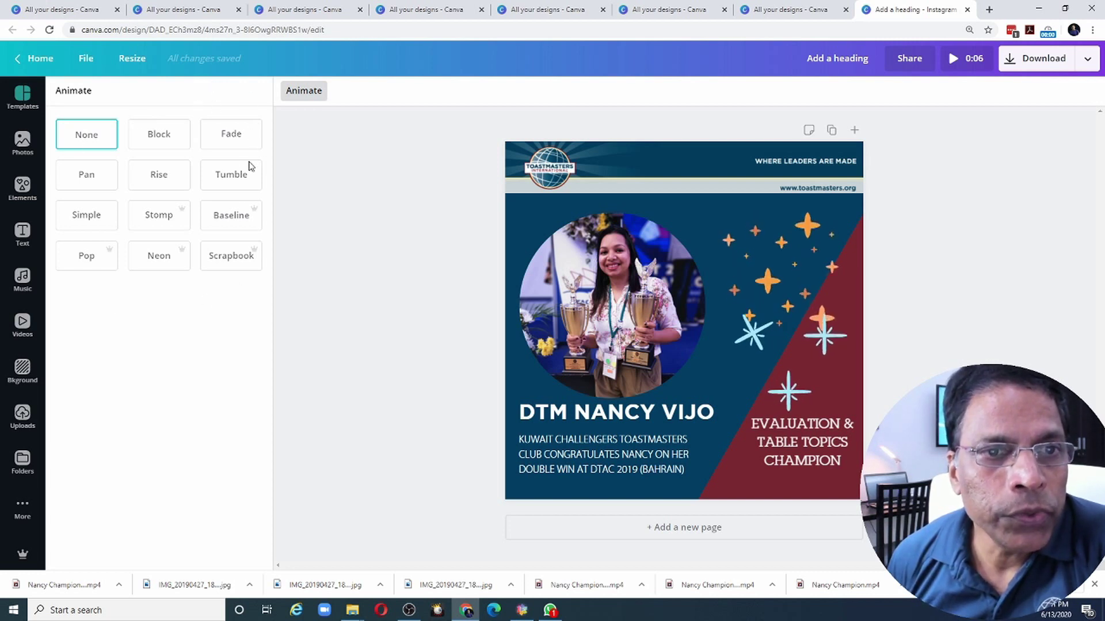
pyautogui.click(226, 180)
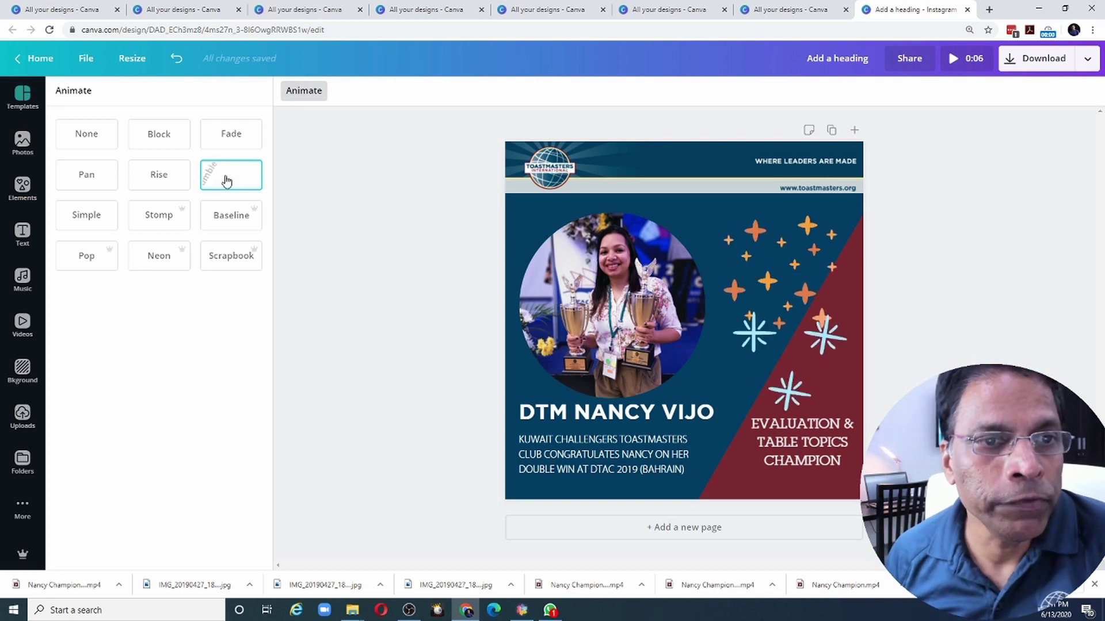
pyautogui.click(163, 219)
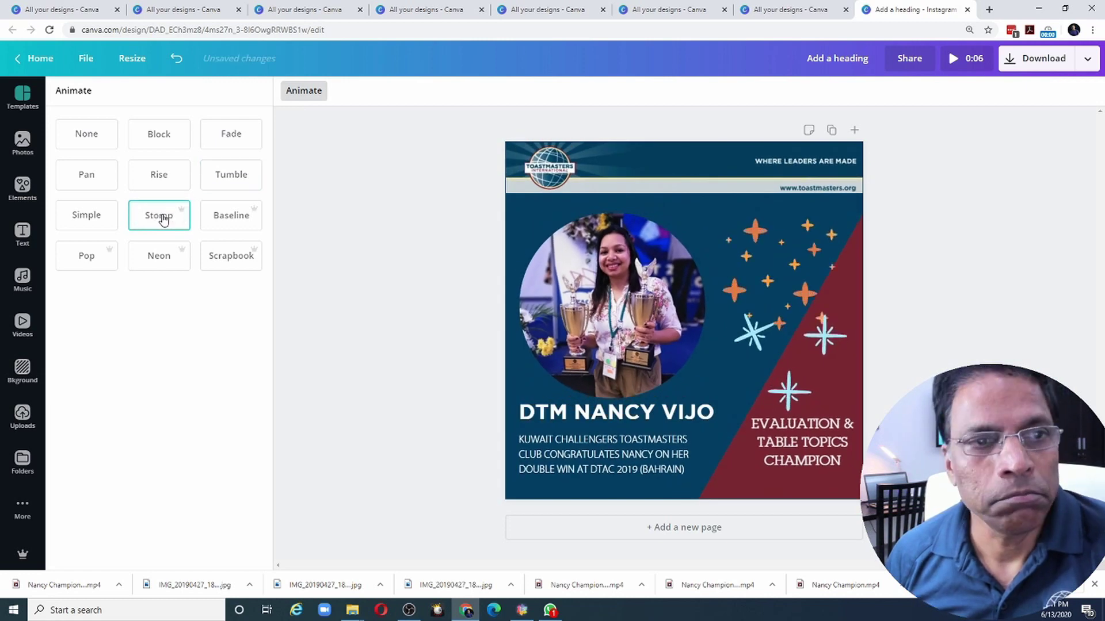
pyautogui.click(87, 175)
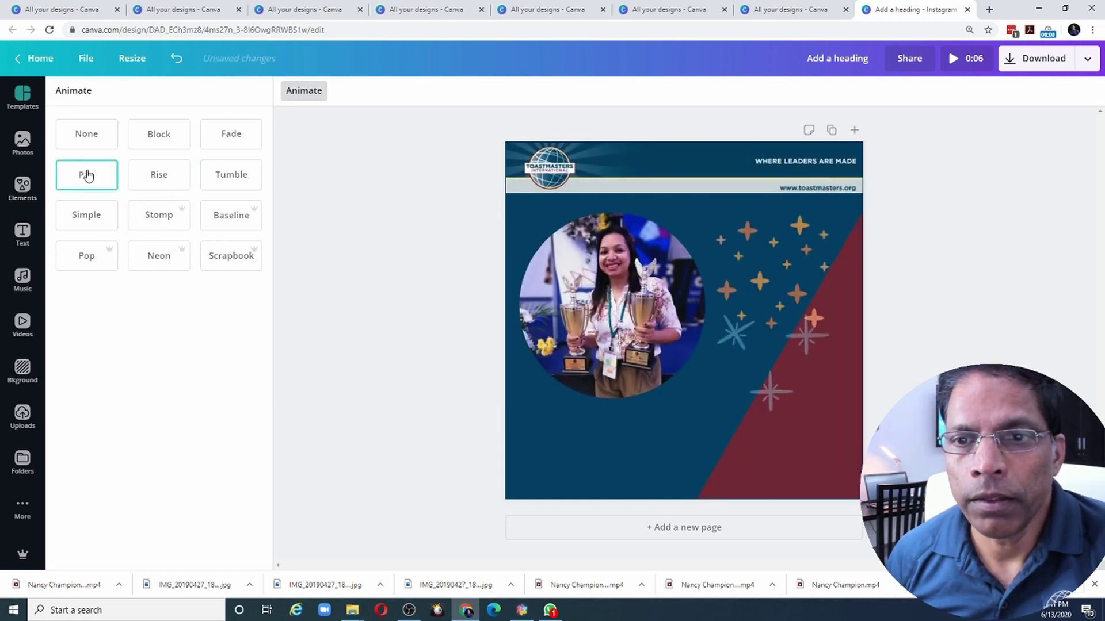